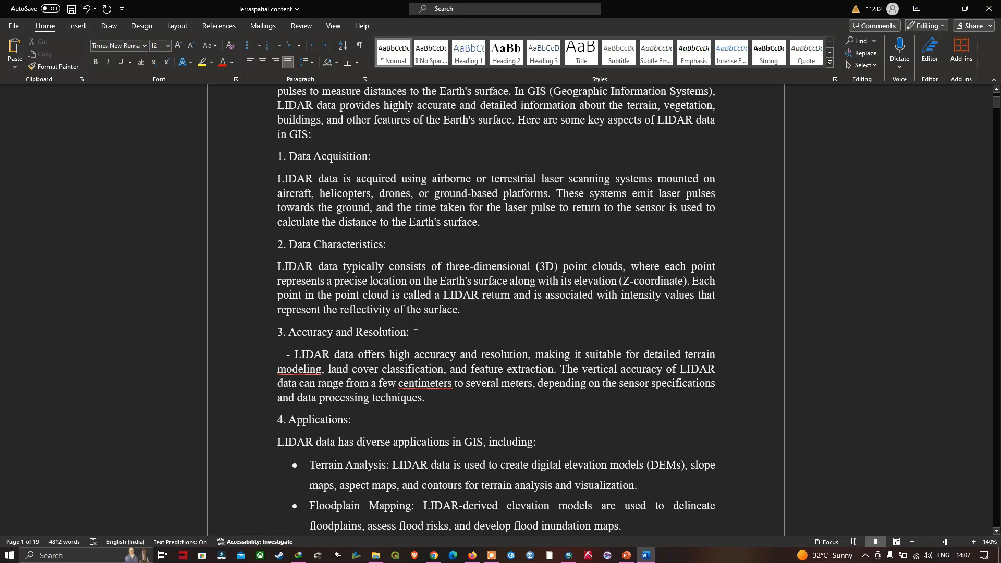
- Read through the document's explanations of LIDAR data and TIN (Triangulated Irregular Network)
scroll(415, 325, down, 3)
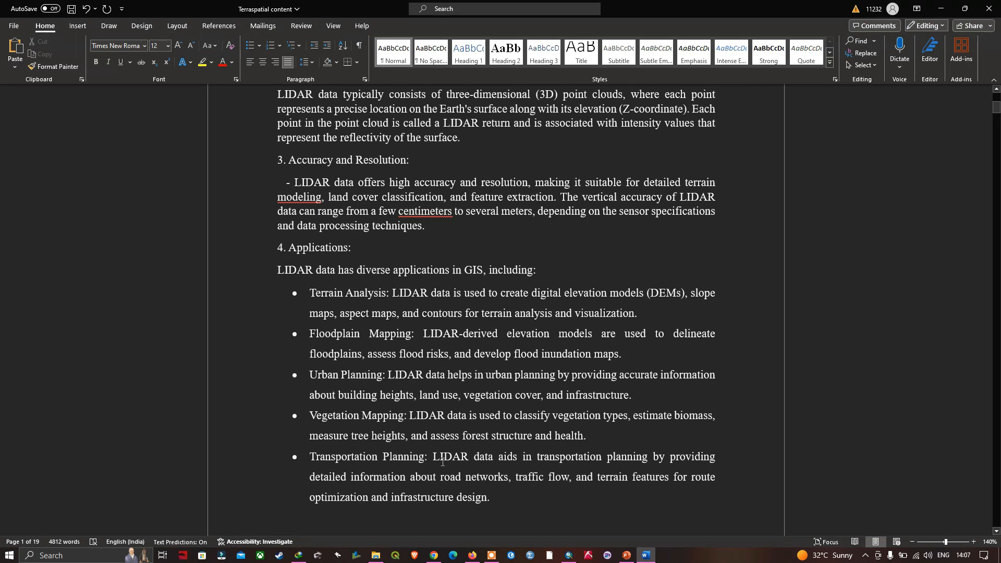
scroll(764, 239, down, 10)
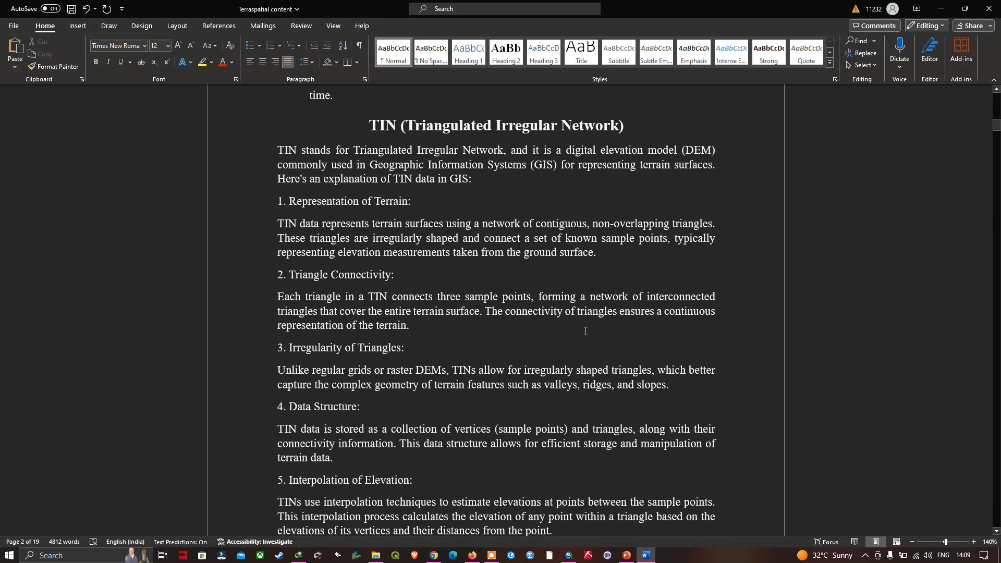
scroll(586, 330, down, 10)
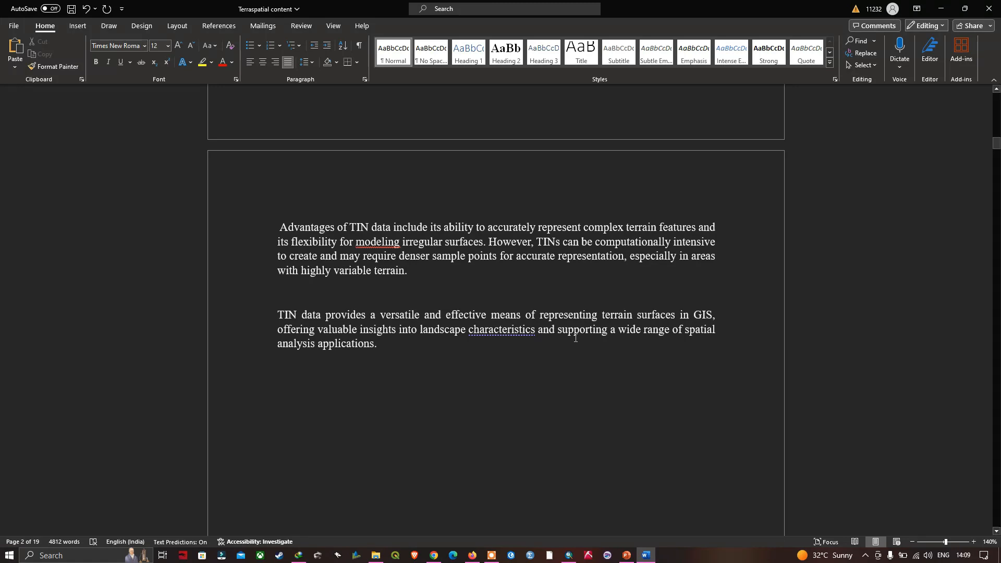
- Switch to ArcMap, search for "Create TIN" and choose the Create TIN (3D Analyst) tool
click(568, 555)
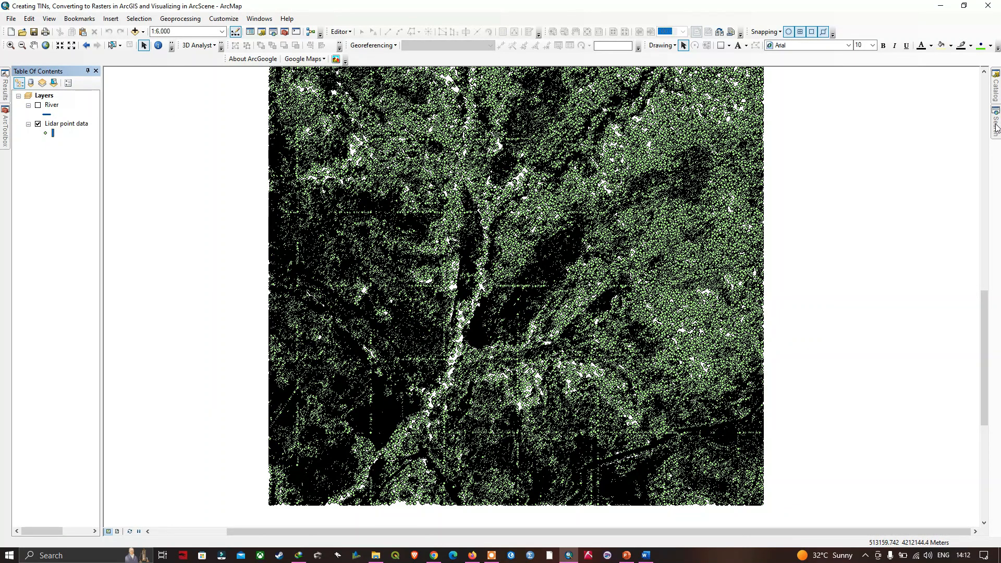
mouse_move(995, 127)
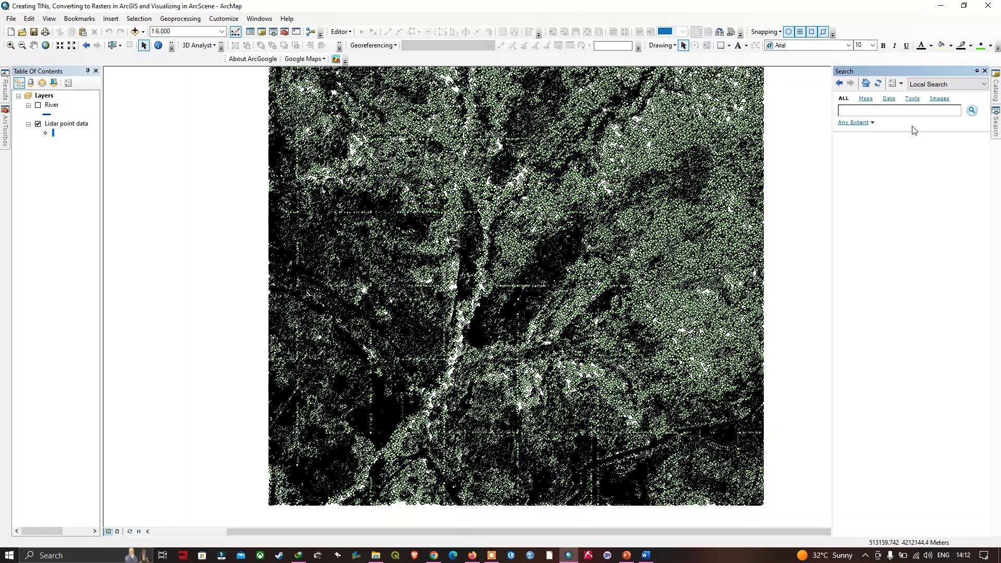
click(882, 111)
text(Create TIN)
click(972, 110)
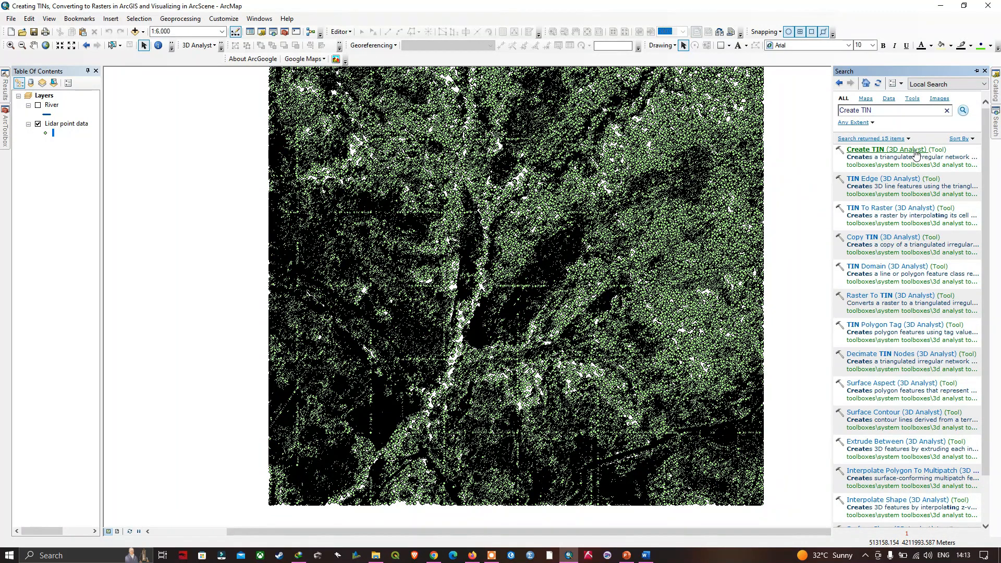
click(916, 151)
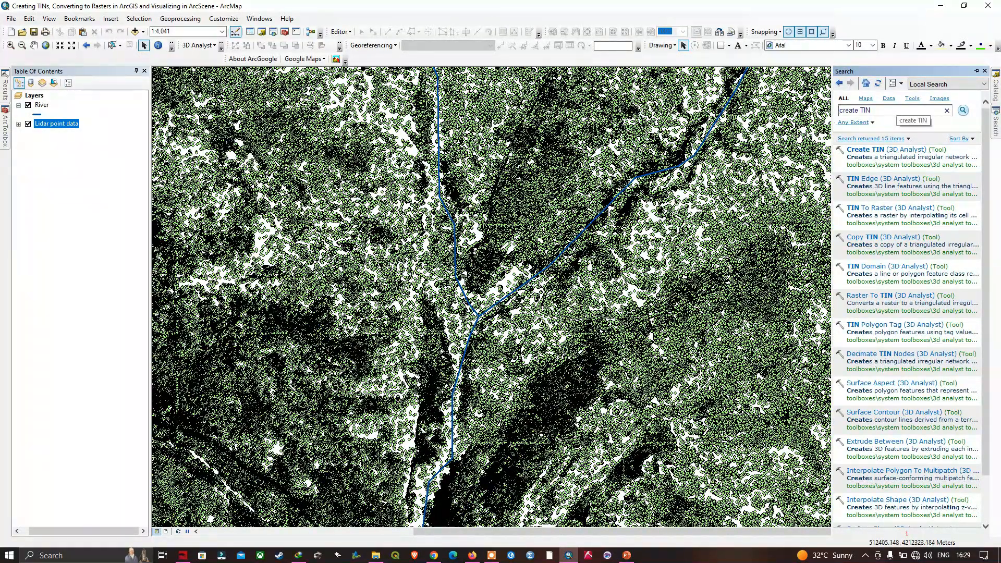
- Open the Create TIN tool from the 3D Analyst data management toolset in ArcToolbox
click(7, 131)
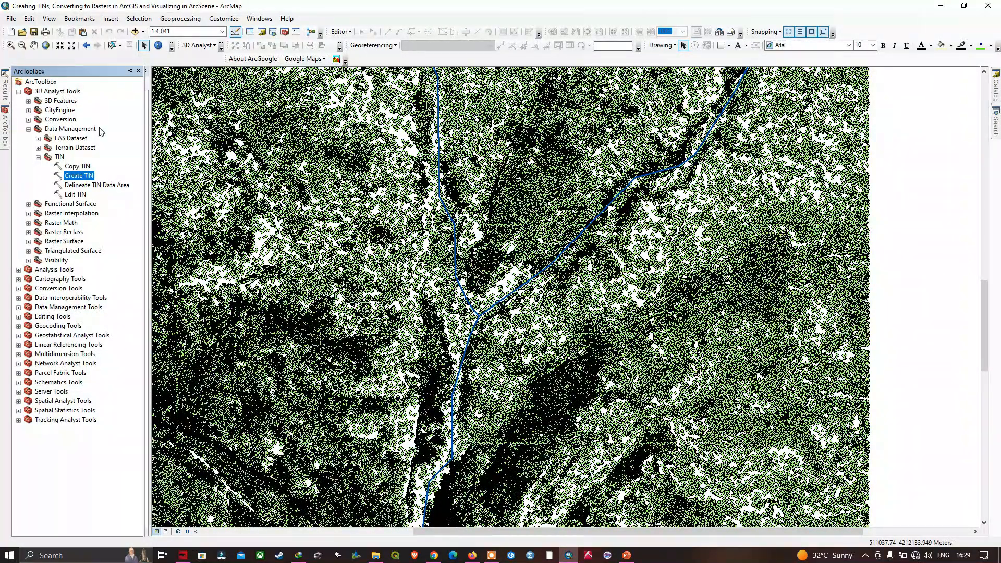
double_click(83, 177)
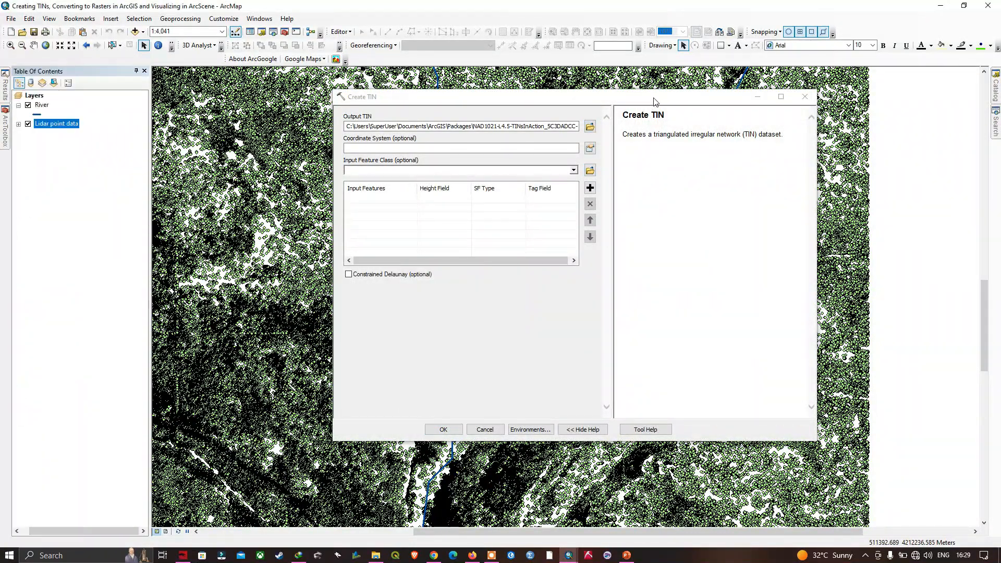
drag(650, 104, 608, 126)
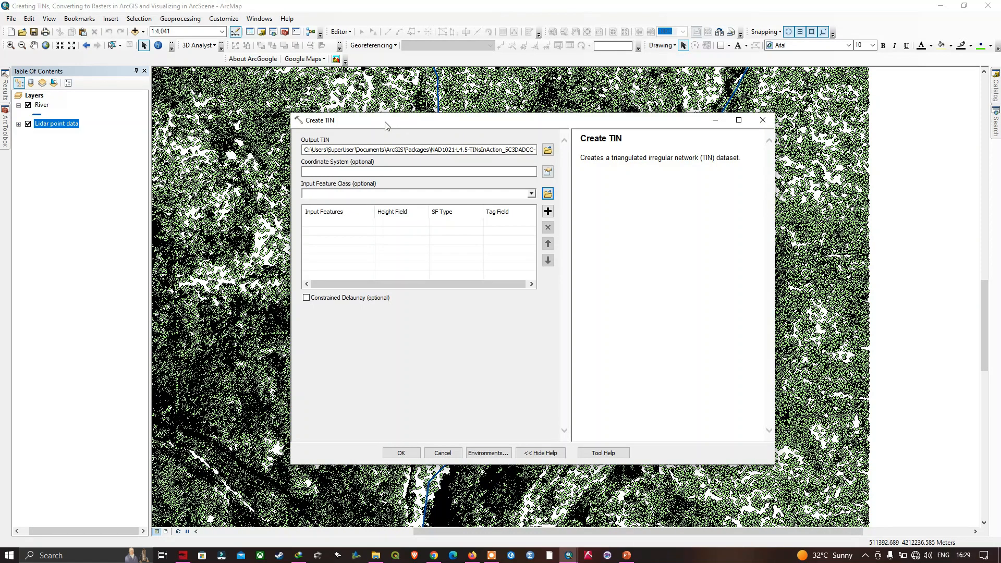
- Check in the extension settings that the 3D Analyst extension is enabled
click(227, 21)
click(227, 21)
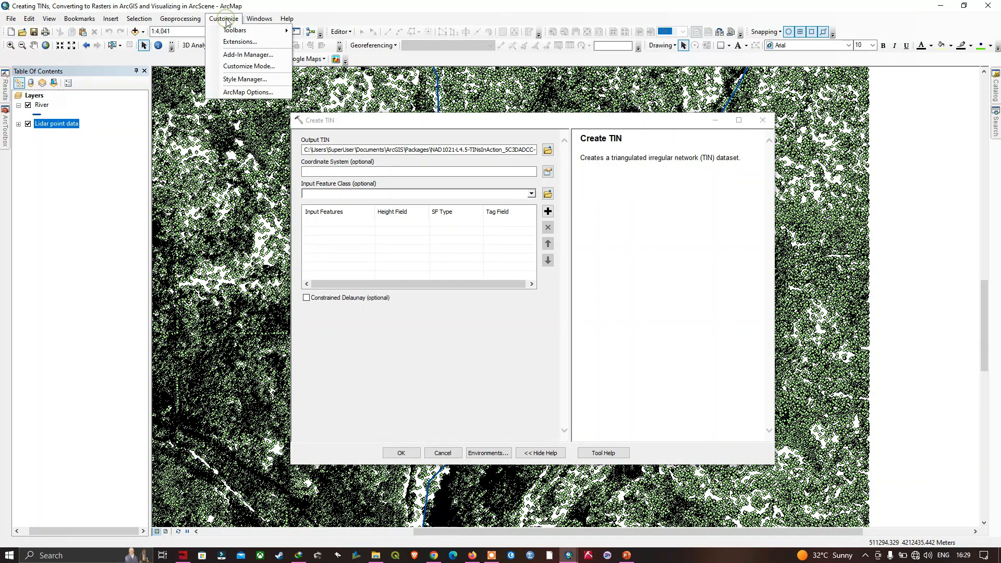
click(244, 41)
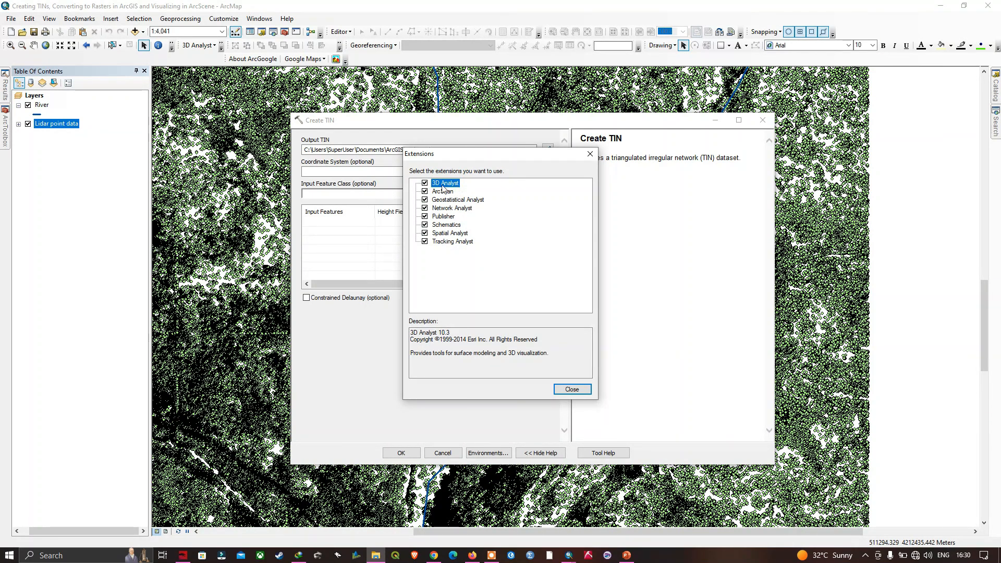
click(572, 391)
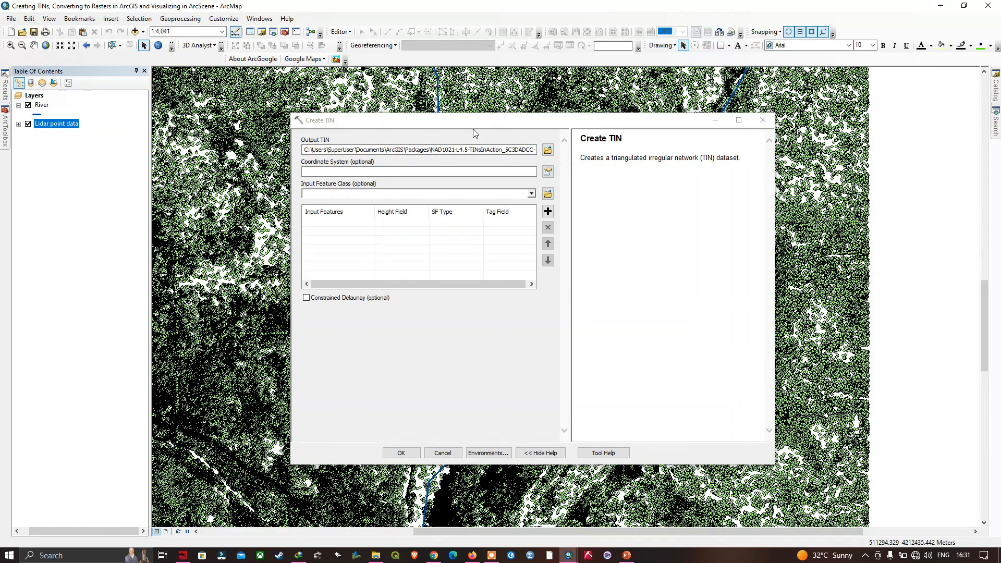
- Set the output TIN to TIN in the shapefiles folder and add Lidar point data as the input feature class
click(546, 150)
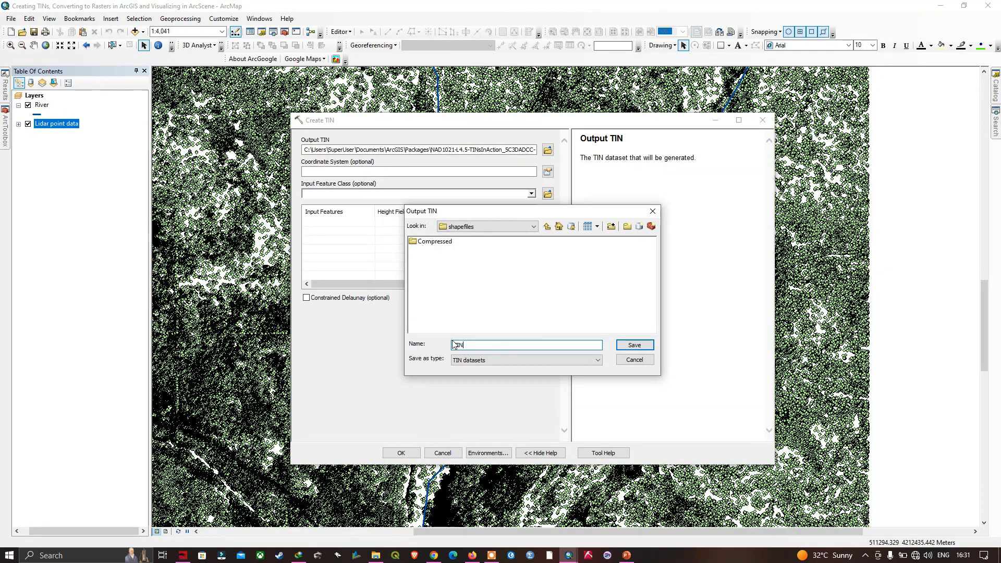
click(634, 347)
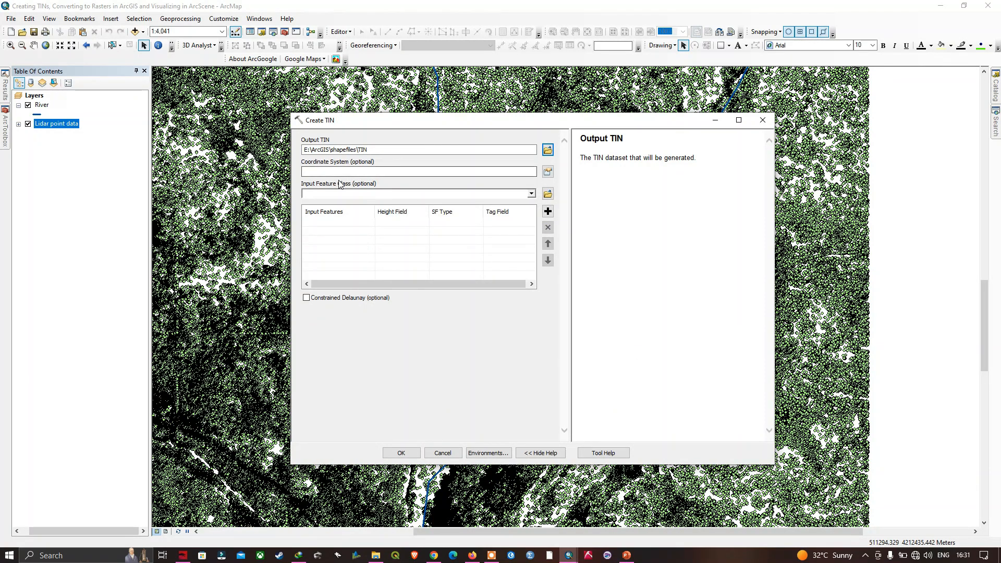
click(531, 194)
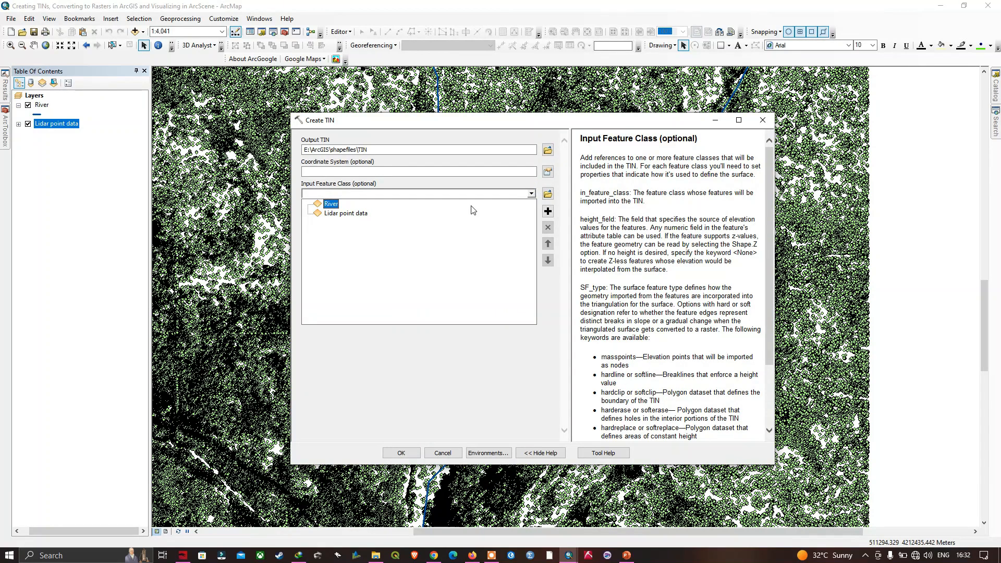
click(346, 213)
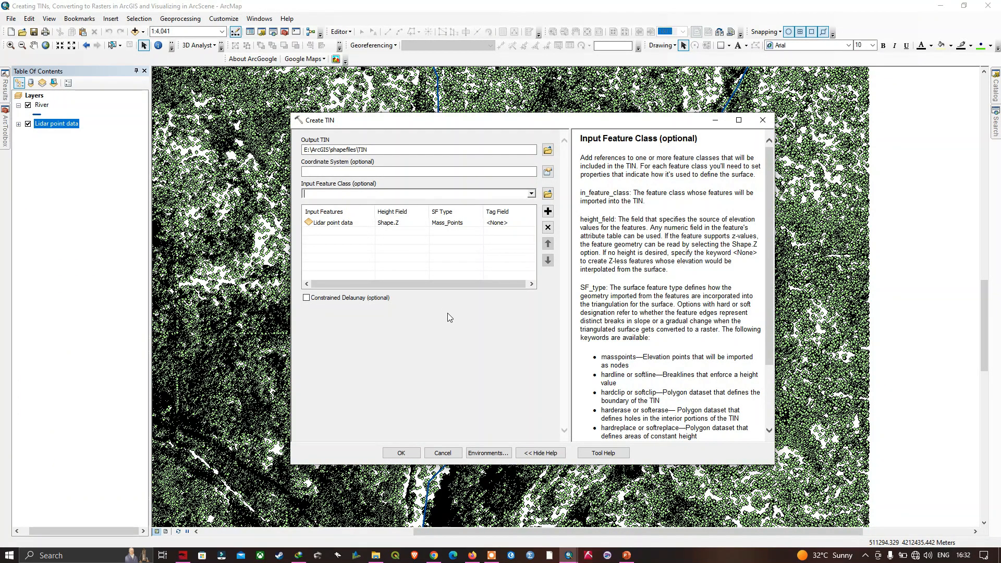
- Review the height field choices for Lidar point data, keep Shape.Z, and run Create TIN
click(403, 222)
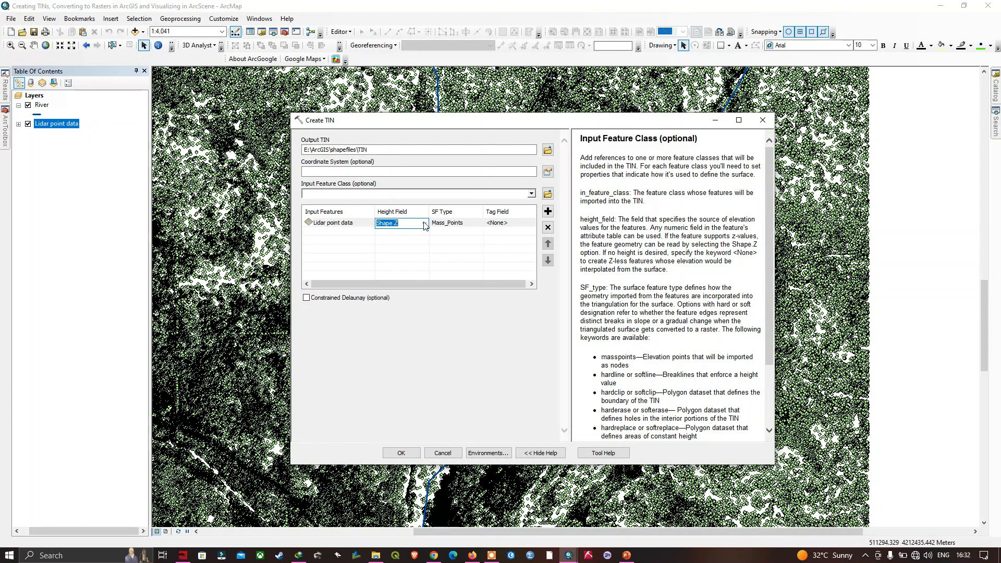
click(424, 223)
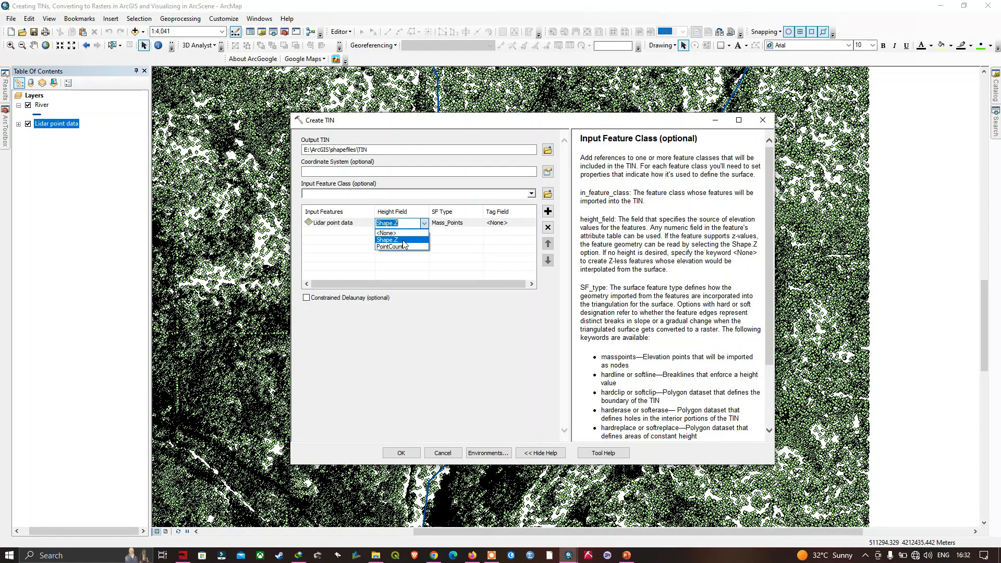
click(433, 312)
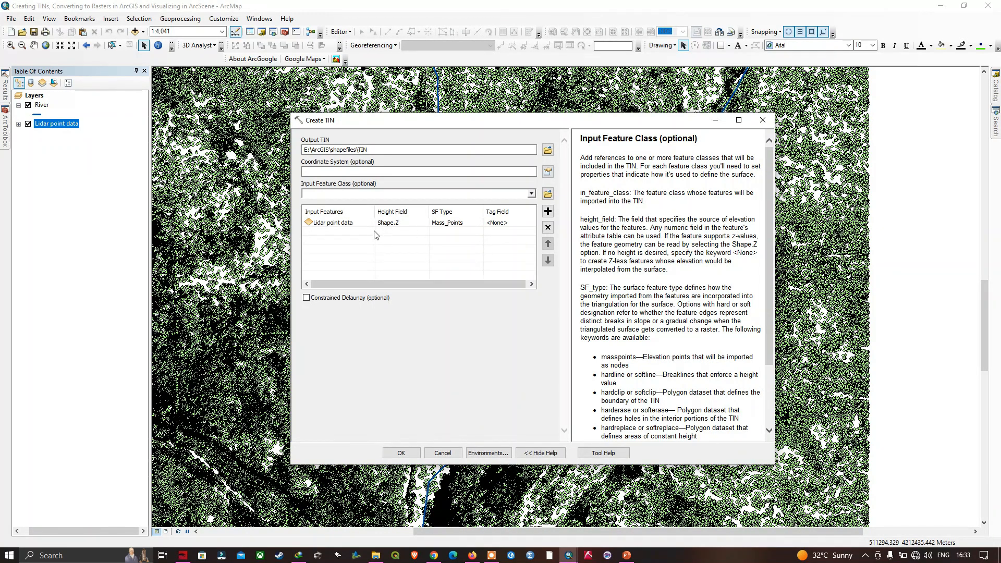
click(423, 223)
click(424, 223)
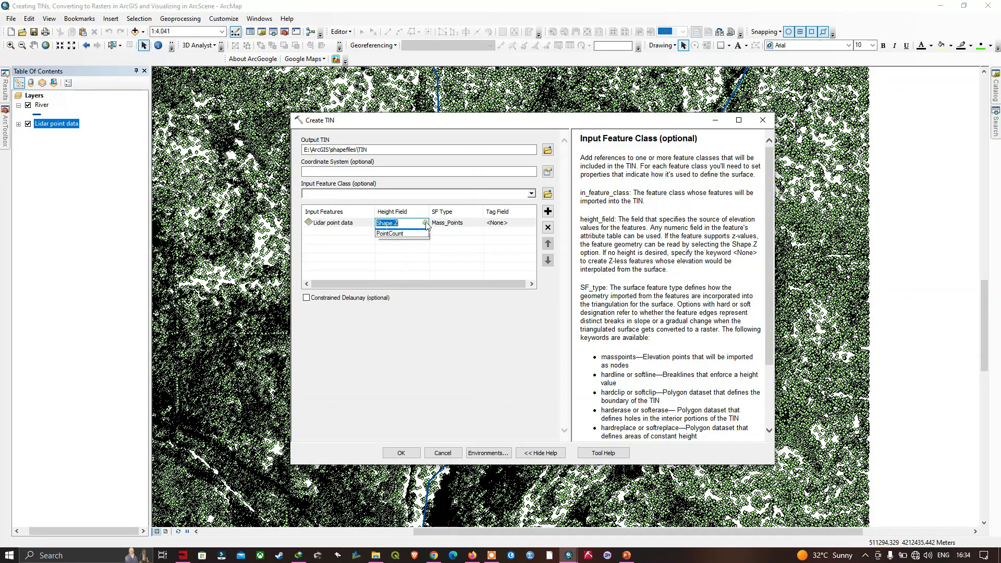
click(456, 319)
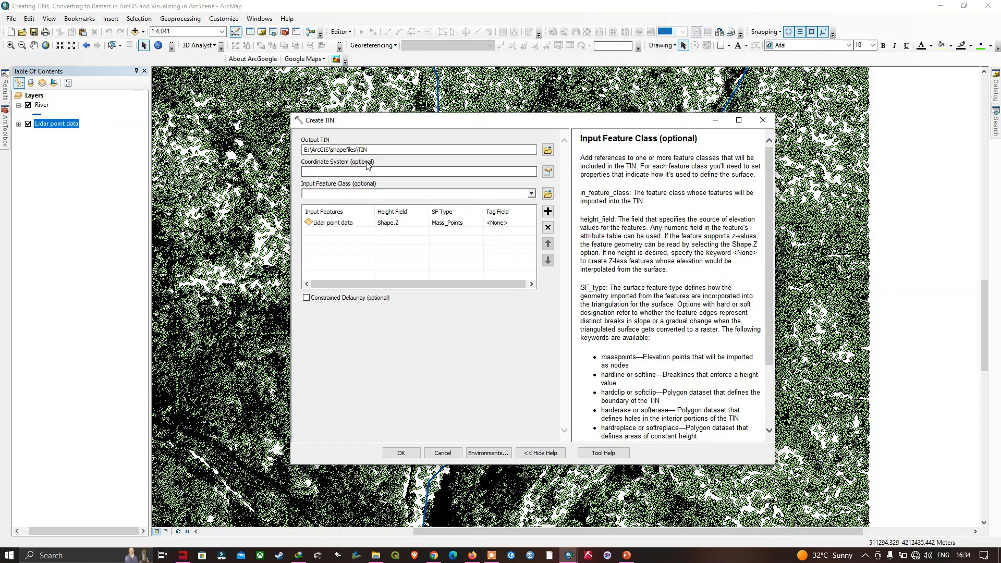
click(401, 453)
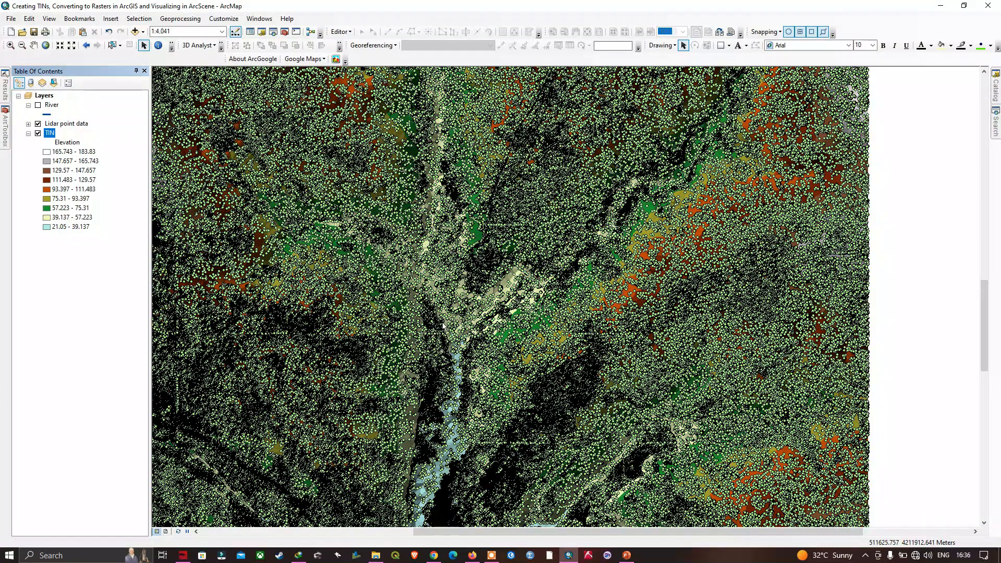
- Hide the Lidar point data layer, zoom to the TIN layer, and magnify its upper central area to examine the triangles
click(37, 124)
right_click(50, 132)
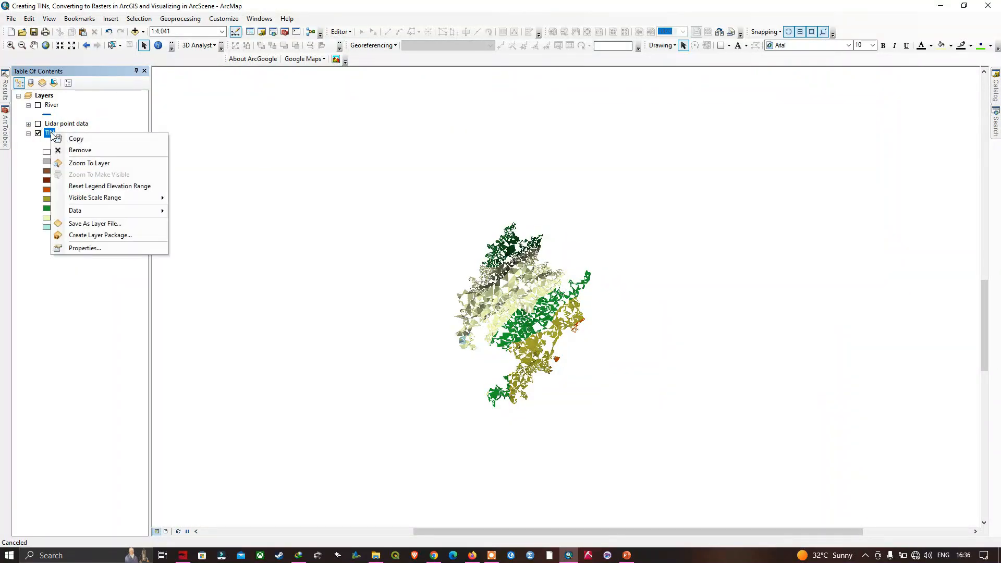
click(98, 166)
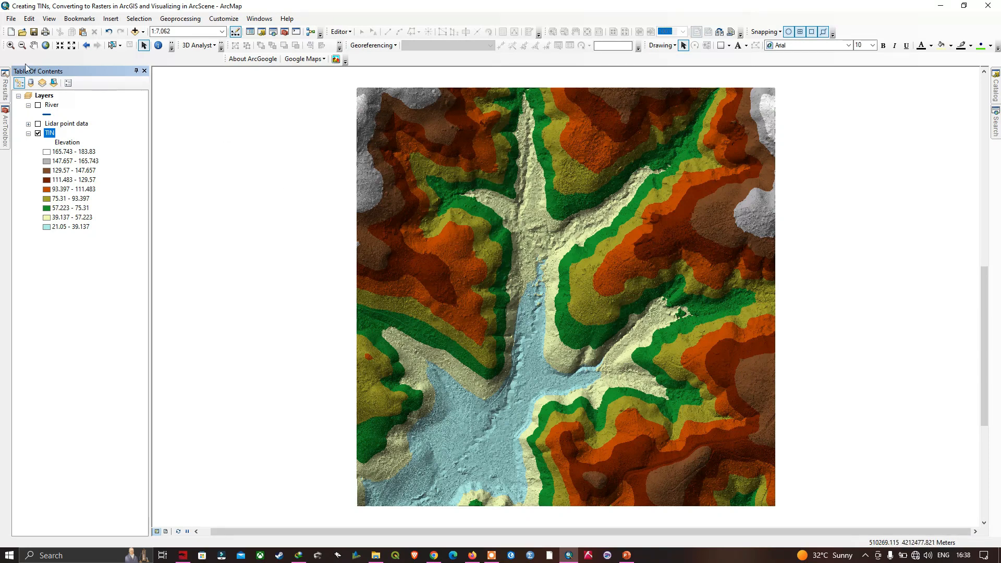
click(11, 45)
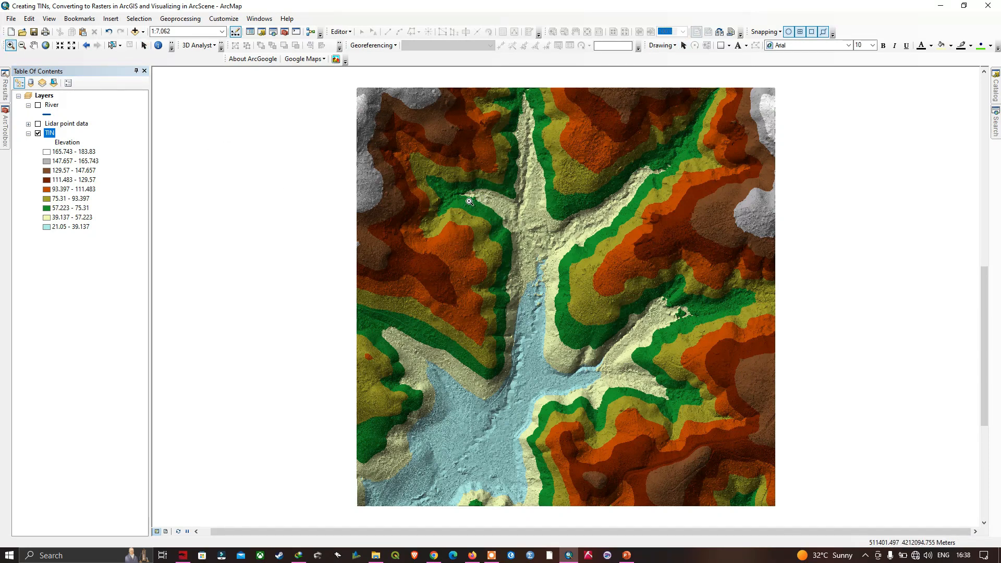
drag(459, 200, 547, 266)
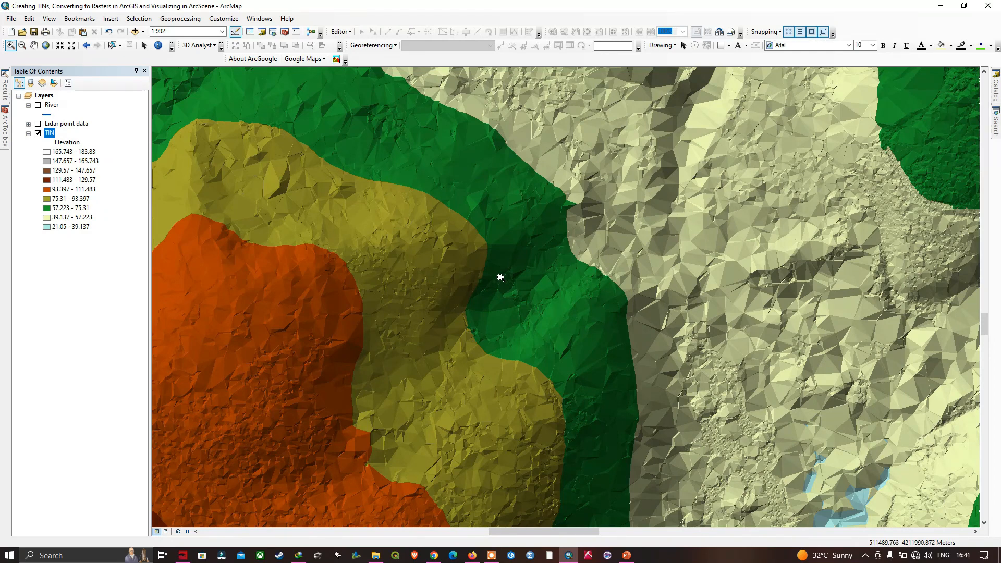
- Search for "create Thiessen Polygons" and open the Create Thiessen Polygons (Analysis) tool
click(995, 128)
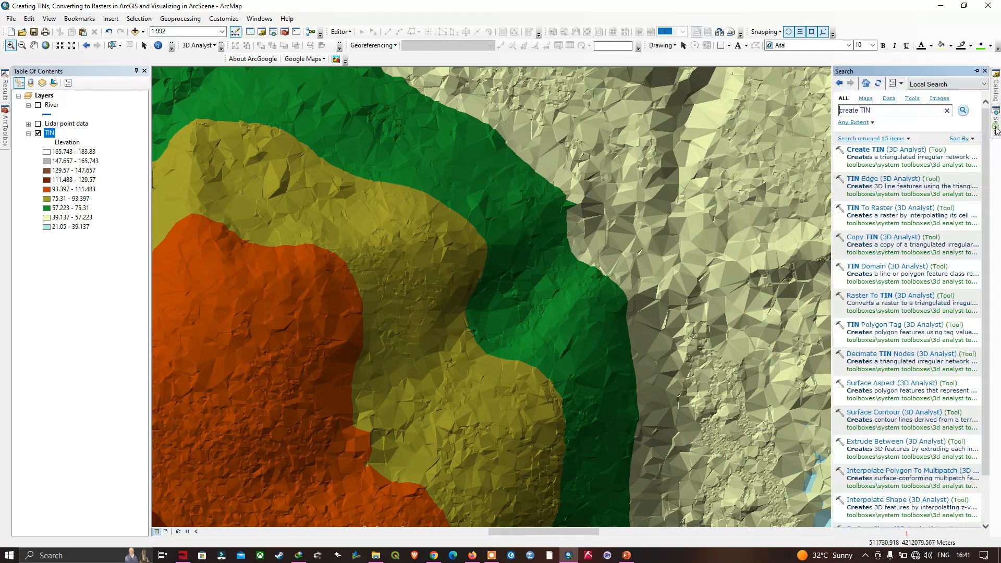
double_click(867, 111)
key(BackSpace)
text(Thiessen Polygons)
click(964, 111)
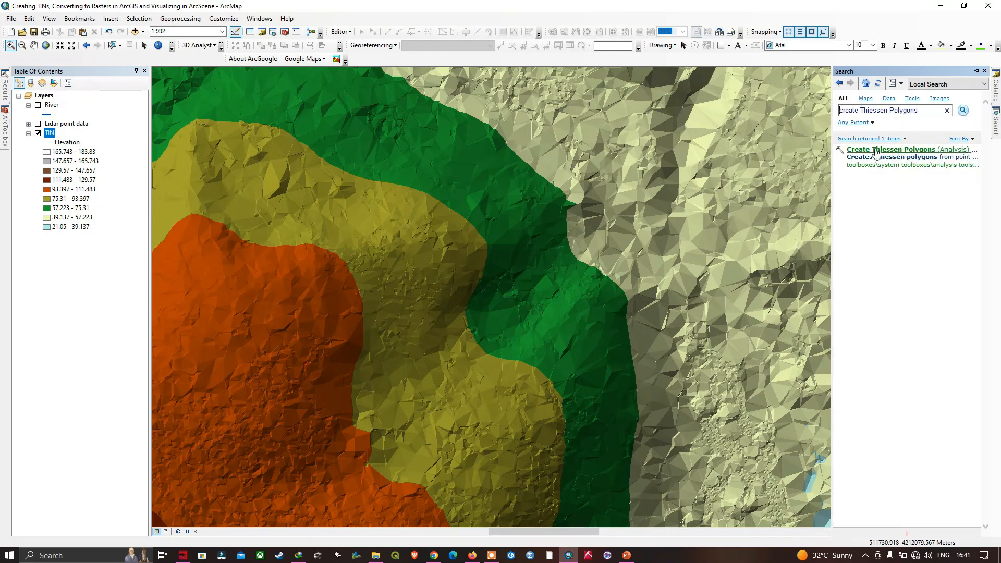
click(896, 152)
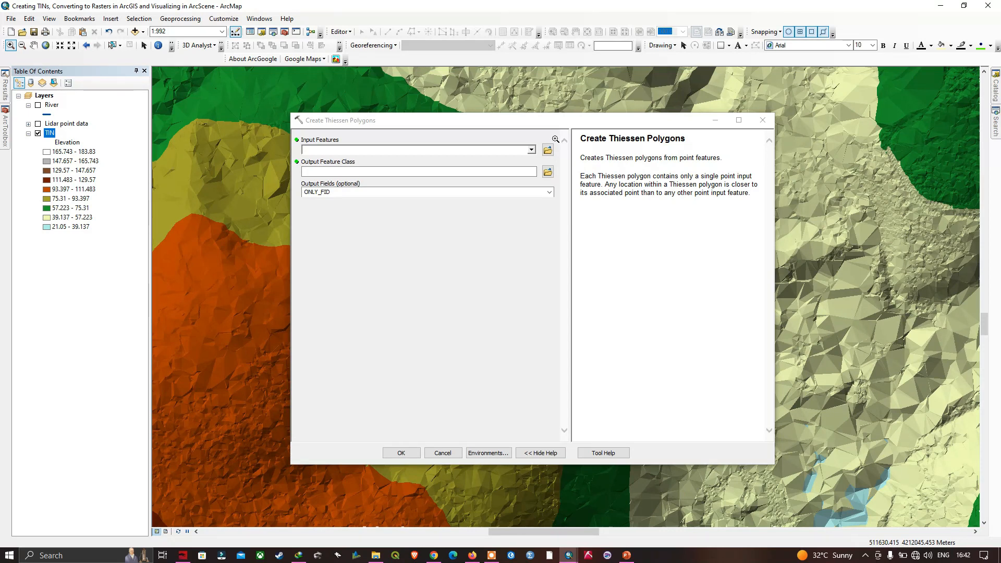
- Set Lidar point data as the Thiessen input and name the output feature class Thiessen polygon in the shapefiles folder
click(538, 193)
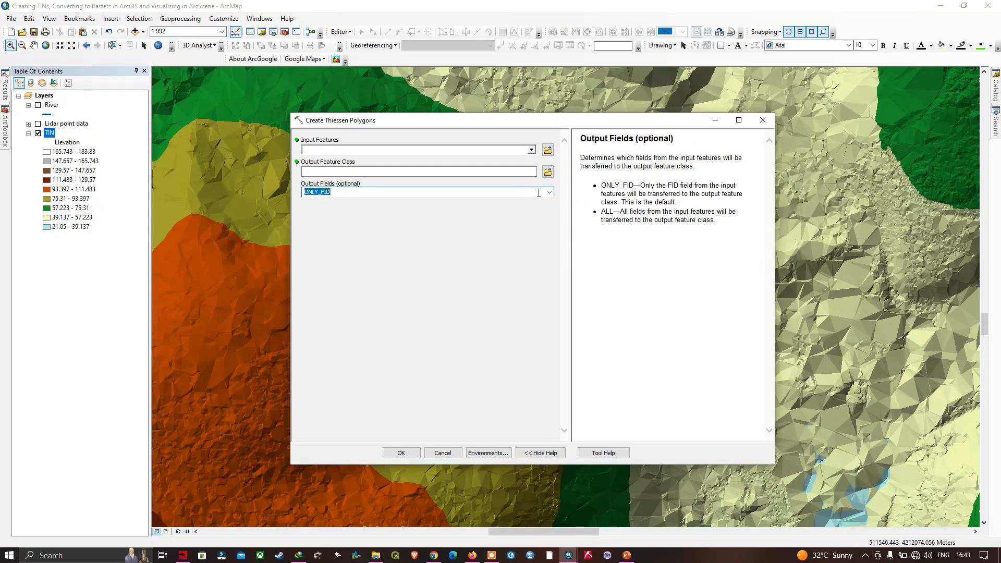
click(531, 150)
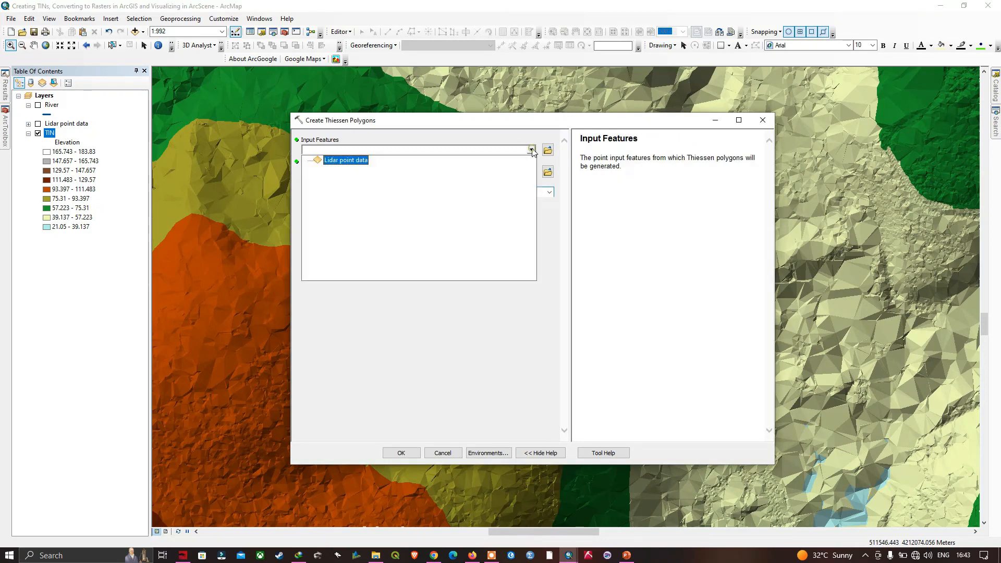
click(351, 163)
click(547, 172)
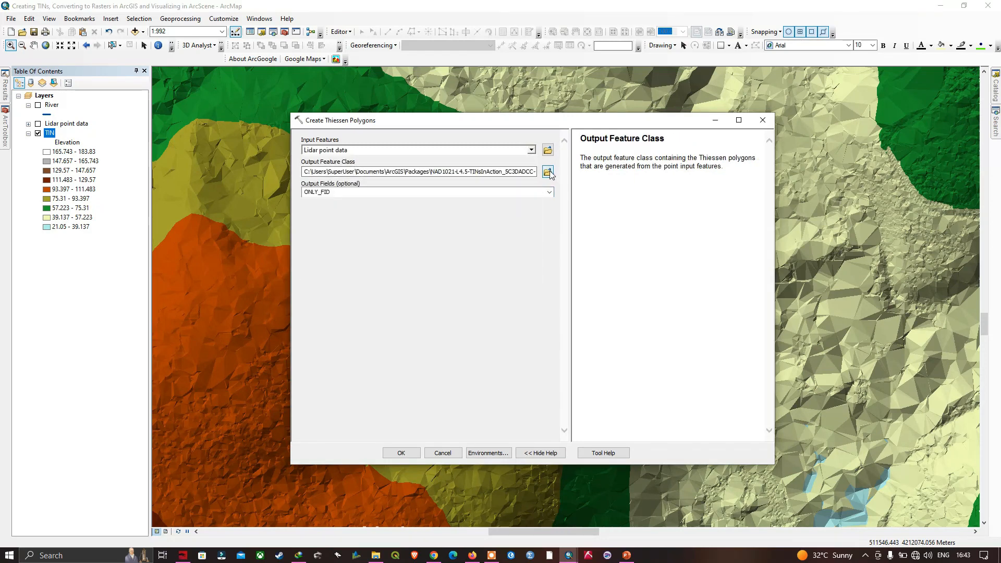
text(Thiessen polygon)
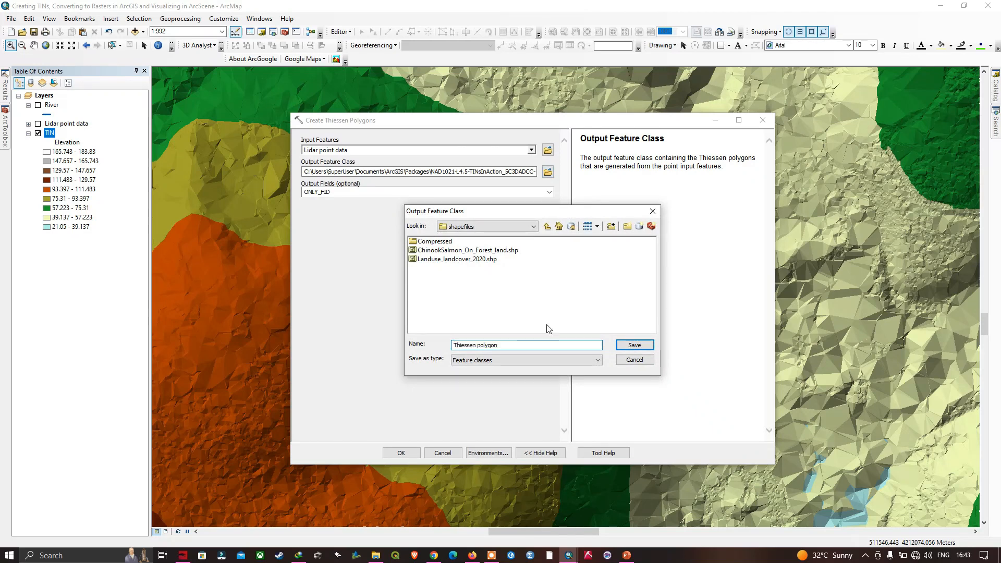
click(637, 346)
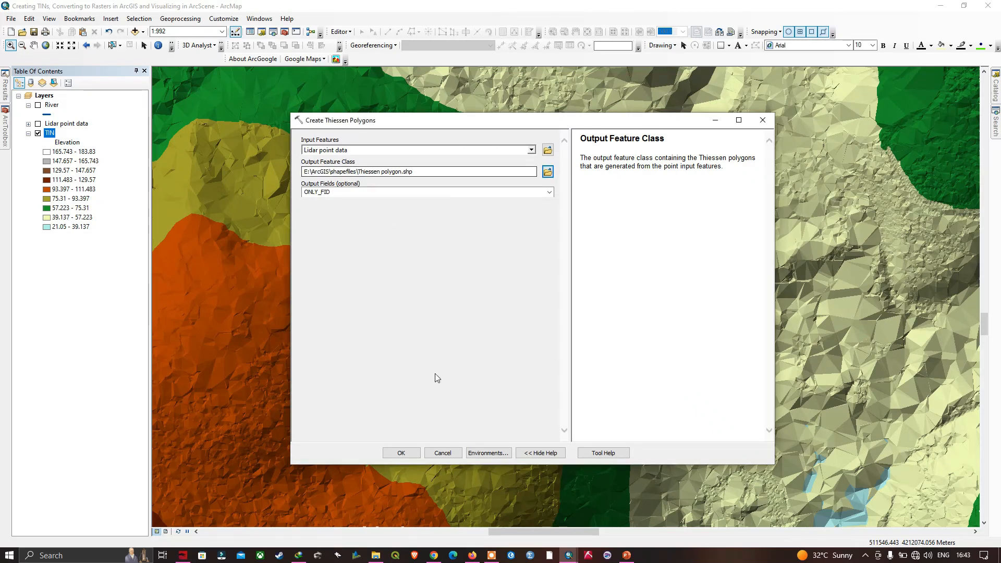
- Run Create Thiessen Polygons on the Lidar point data with the ONLY_FID output fields
click(409, 456)
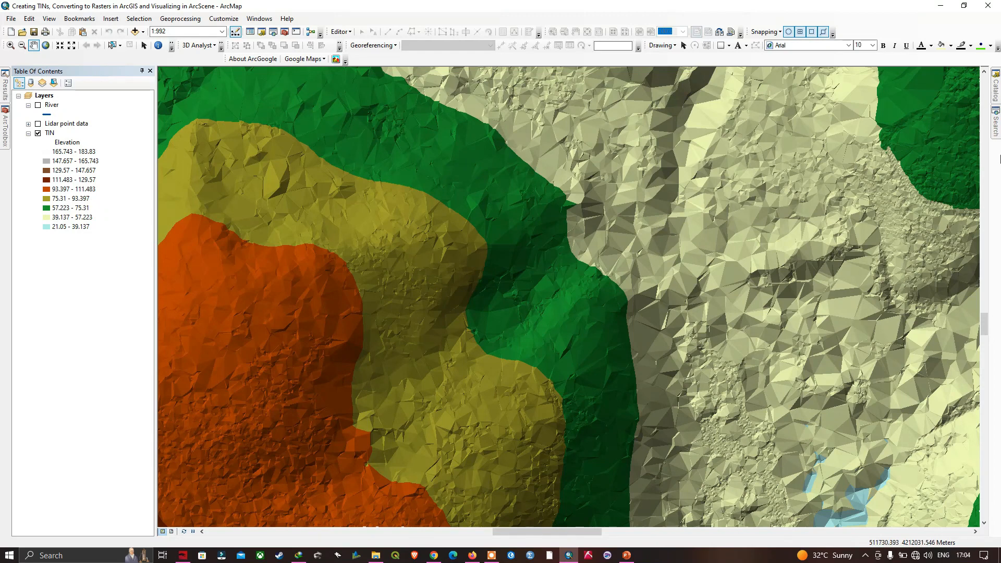
- Search for "TIN to Raster" and open the TIN To Raster (3D Analyst) tool
click(995, 134)
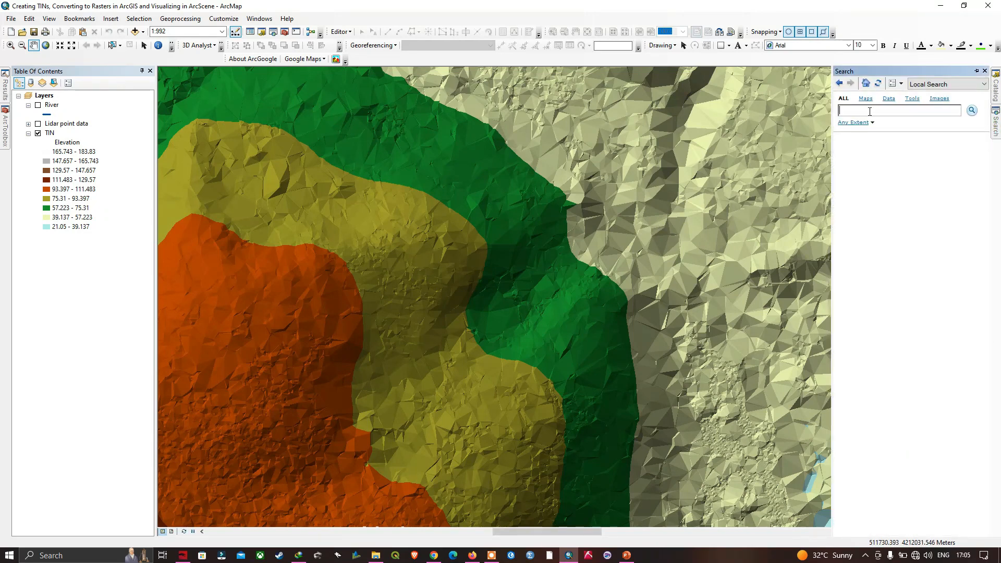
text(TIN to Raster)
click(970, 111)
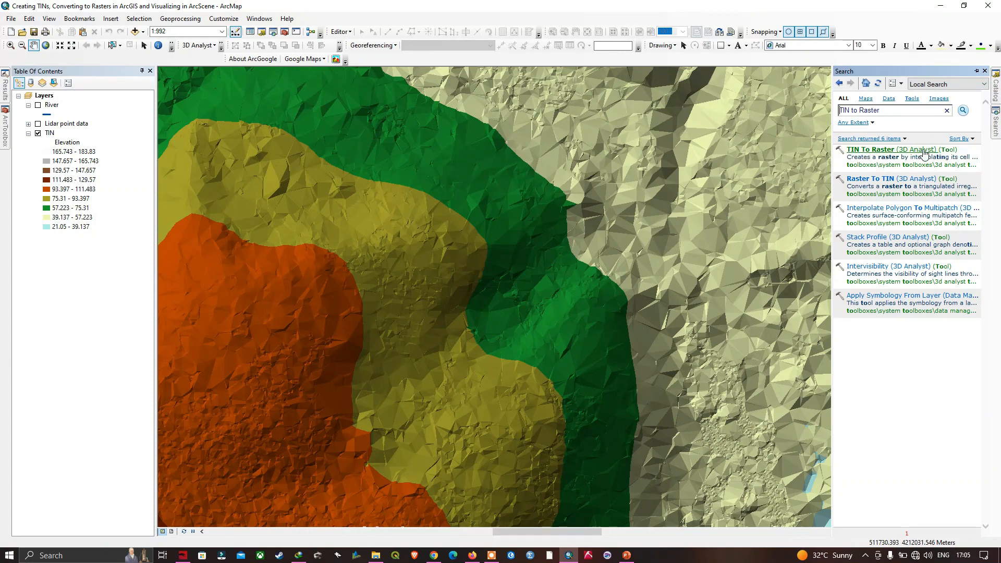
click(902, 151)
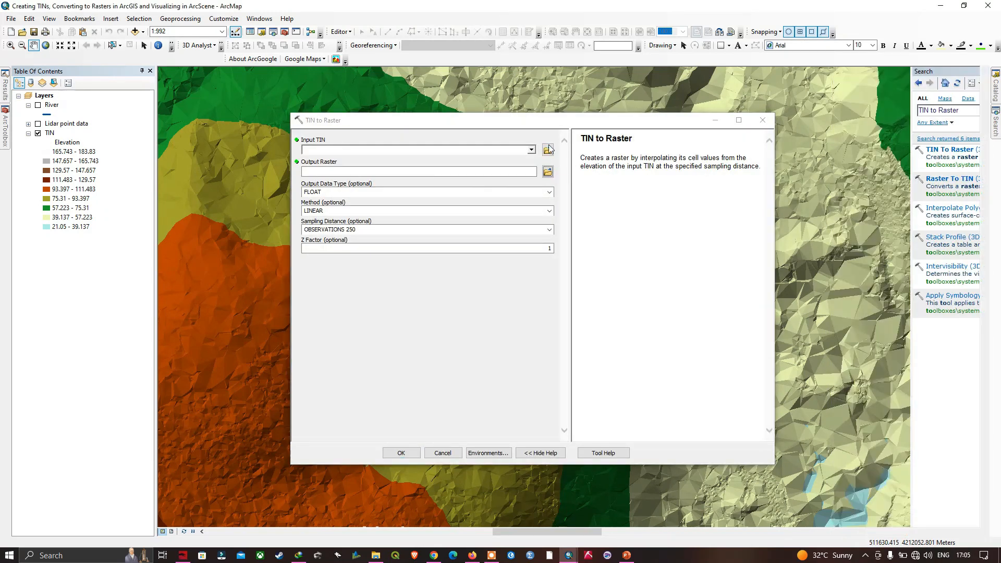
drag(617, 120, 672, 121)
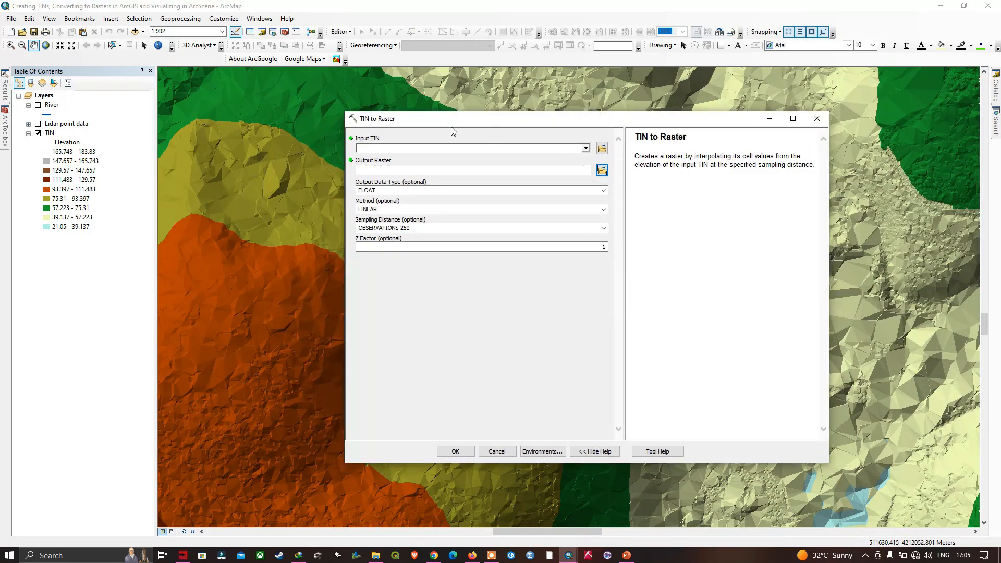
- Set TIN as the input and name the output raster TIN_to_Raster in the shapefiles folder
click(585, 148)
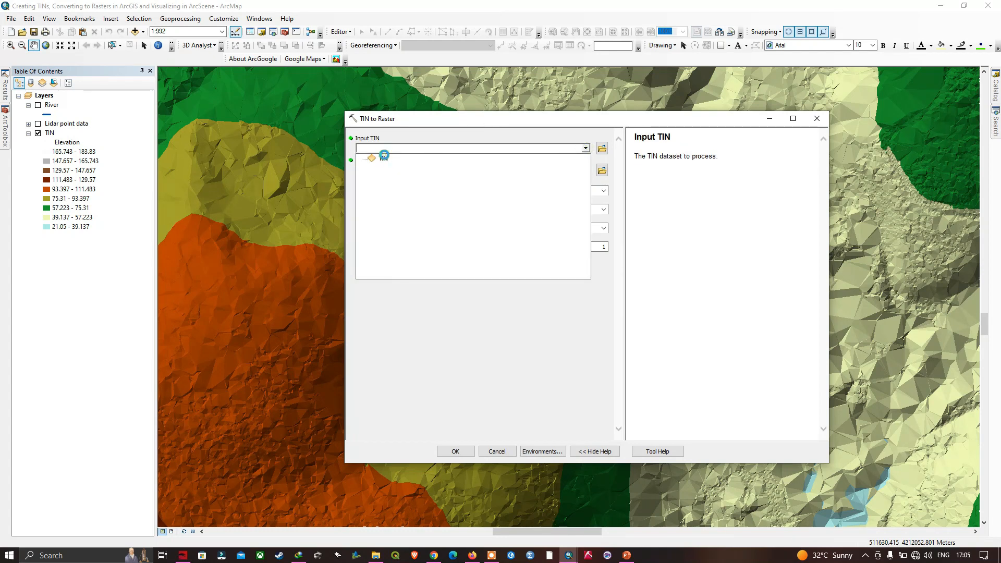
click(383, 158)
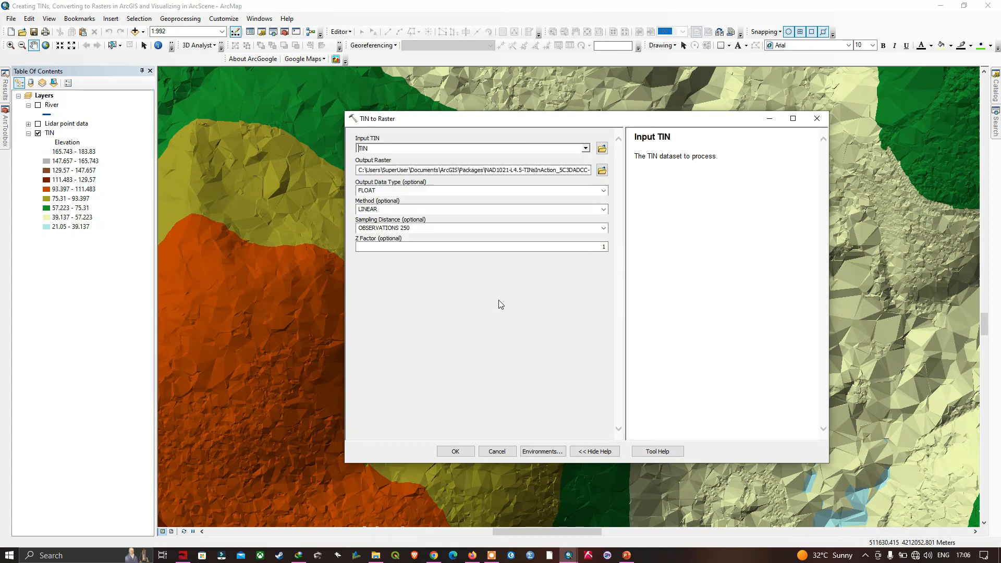
click(601, 171)
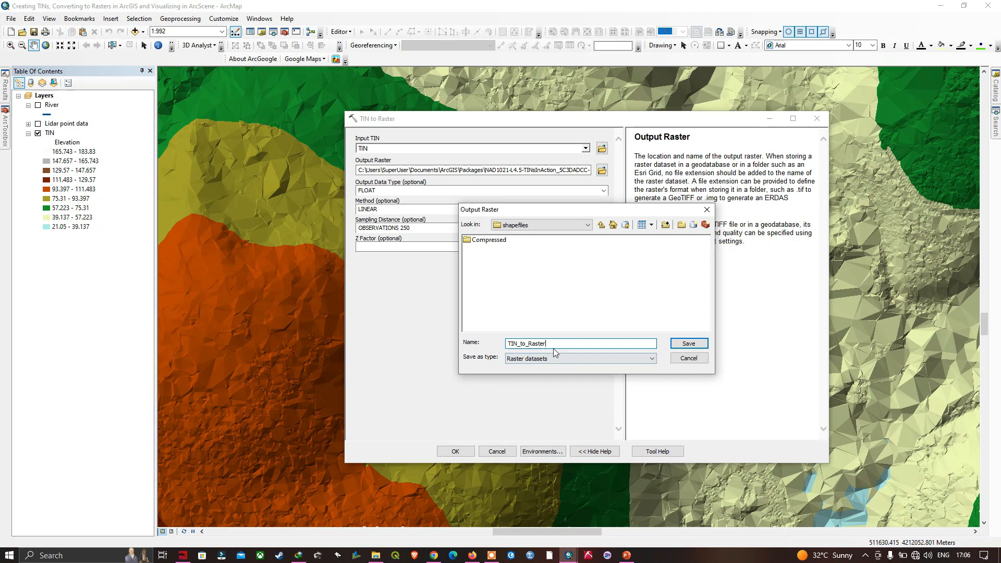
click(688, 344)
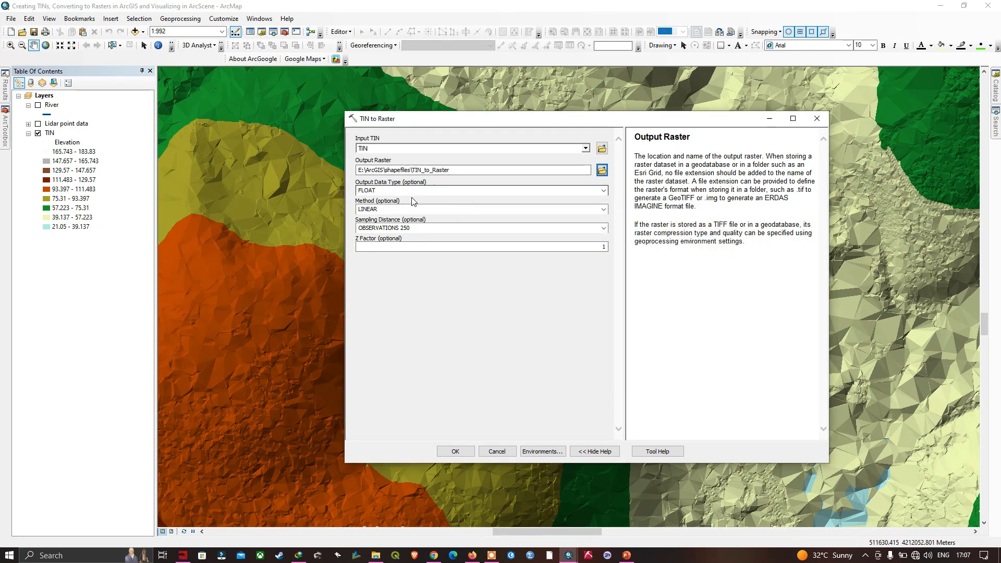
- Keep LINEAR as the interpolation method and run the TIN to Raster conversion
click(603, 209)
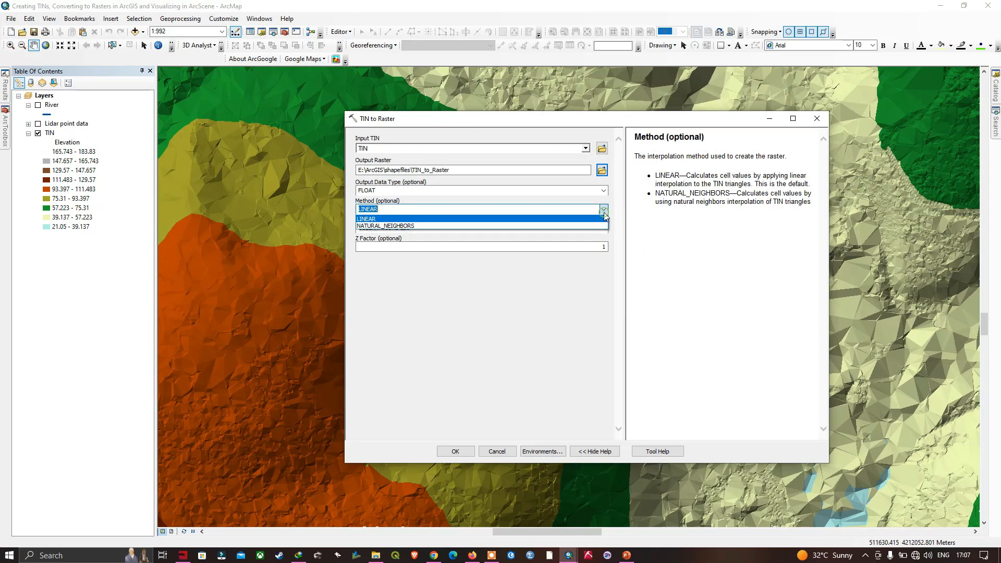
click(380, 219)
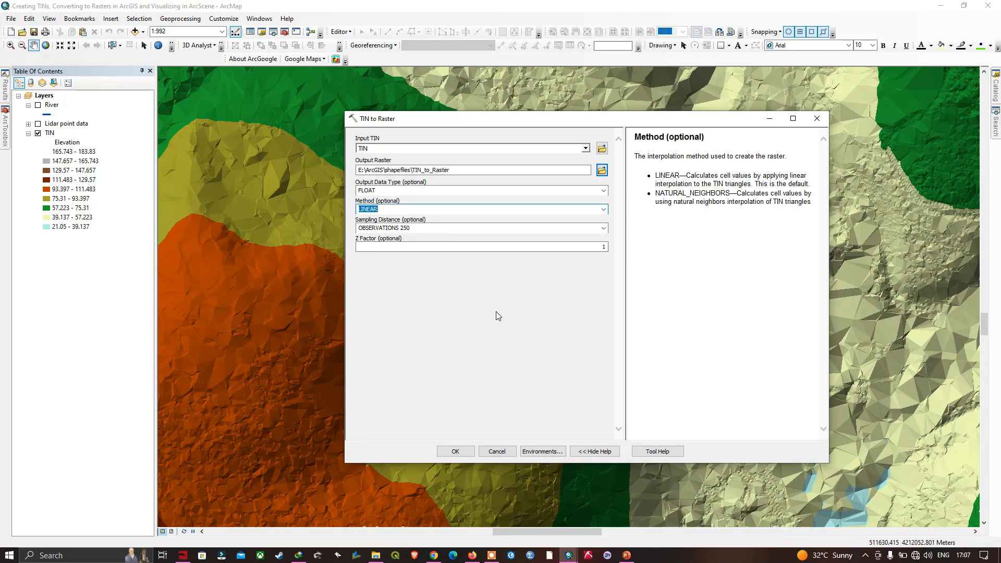
click(460, 444)
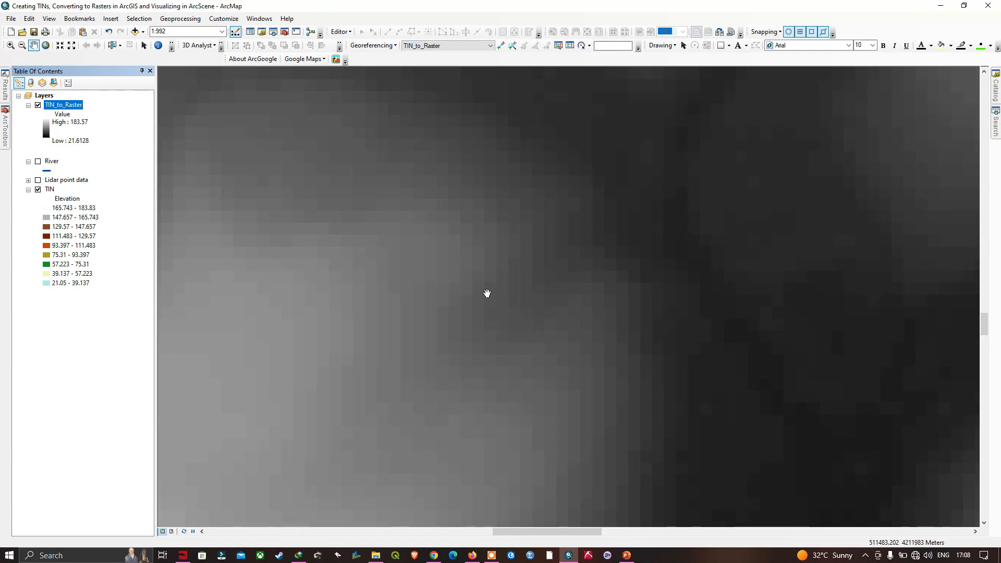
- Zoom to the full extent of the TIN_to_Raster layer and hide the TIN layer
right_click(70, 108)
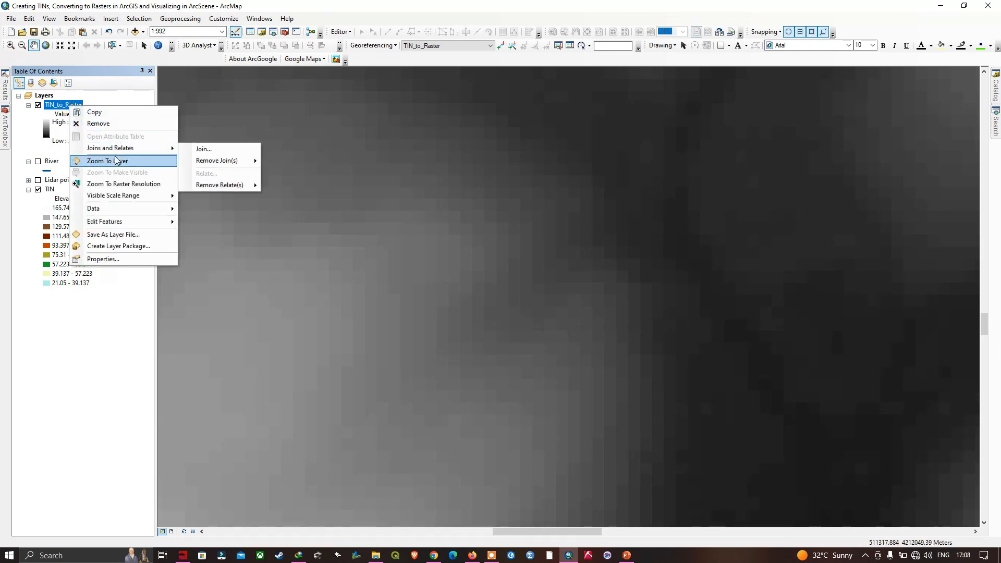
click(116, 160)
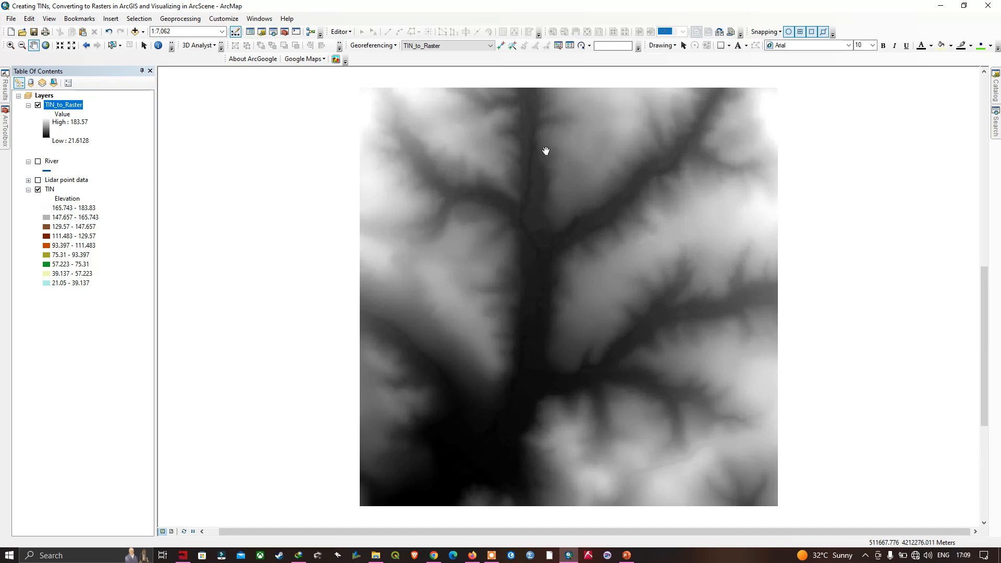
drag(572, 180, 530, 179)
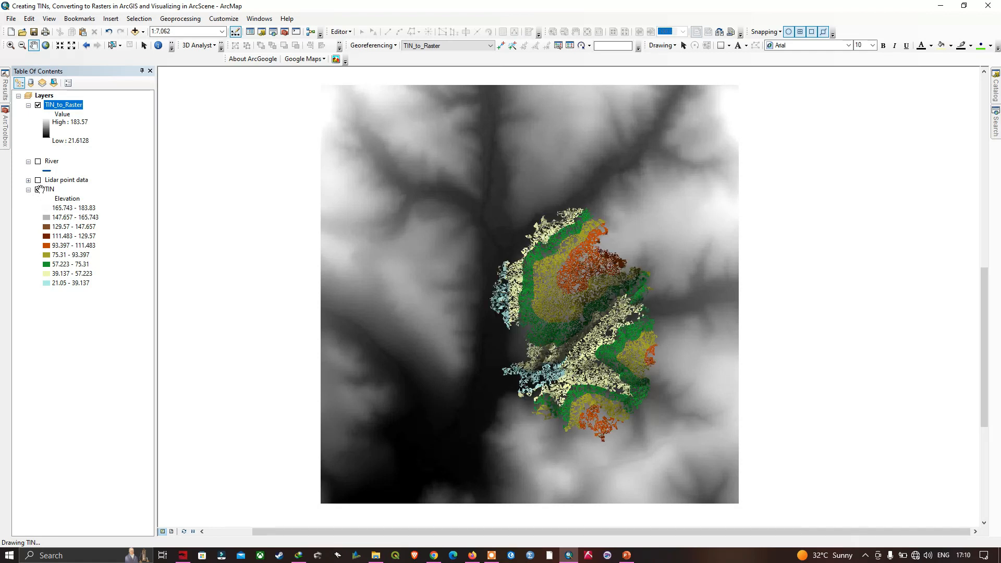
click(38, 190)
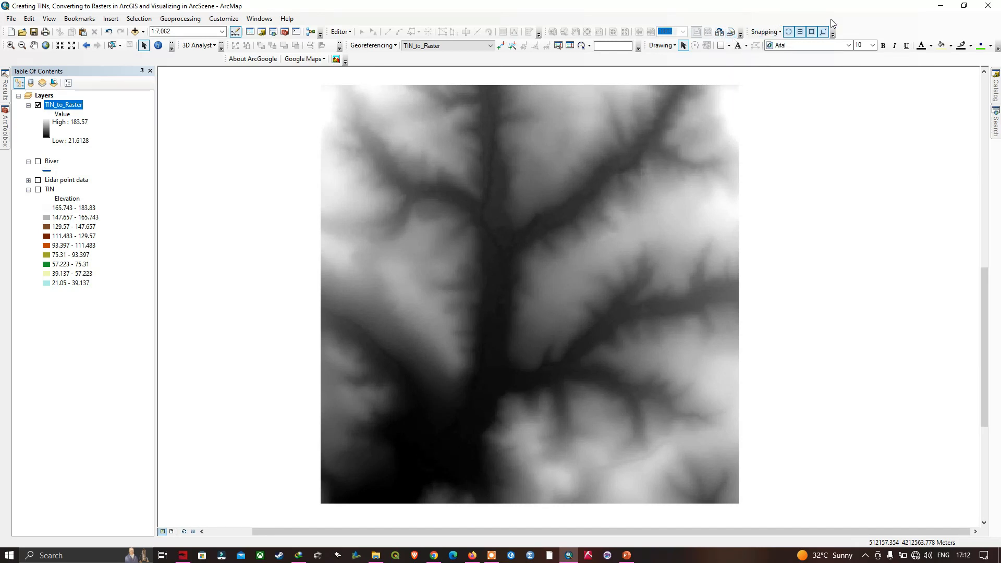
- Launch ArcScene from the 3D Analyst tools and dismiss its Getting Started dialog to keep an empty scene
right_click(865, 29)
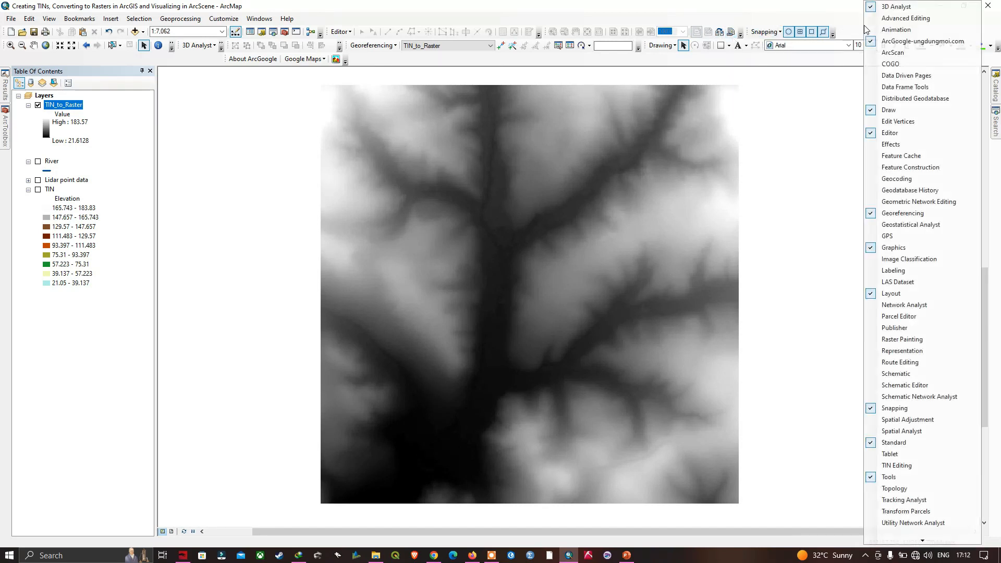
click(898, 8)
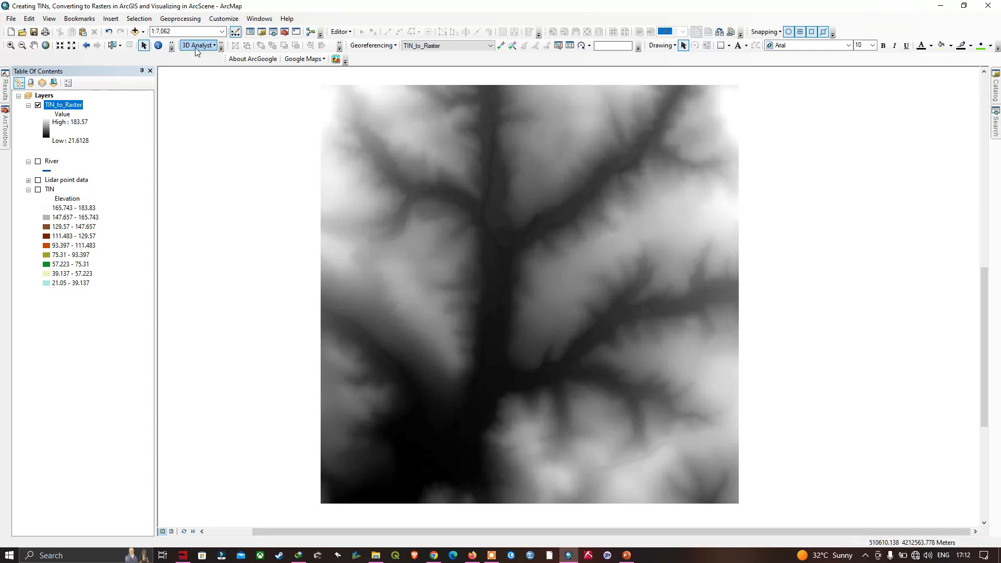
click(221, 47)
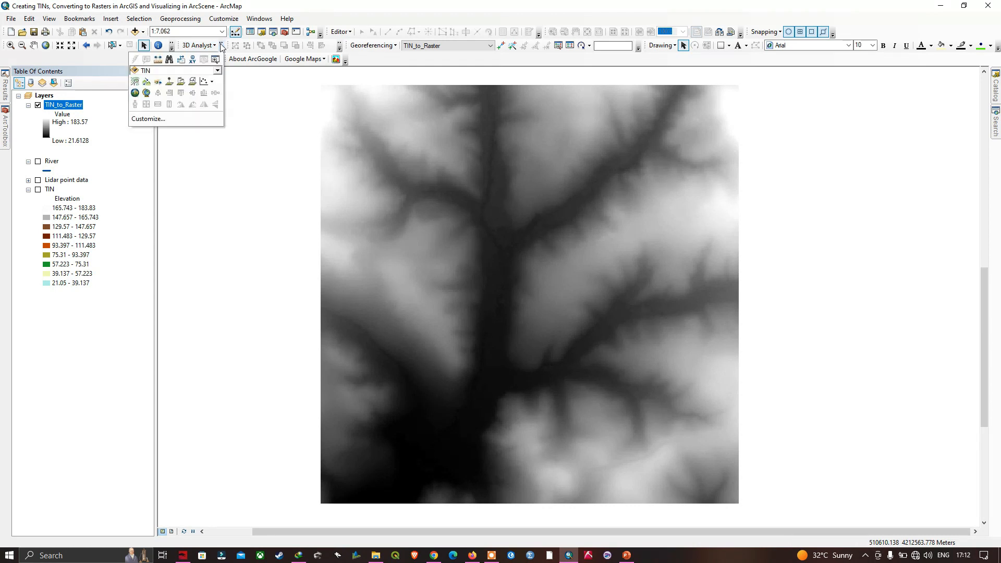
click(134, 94)
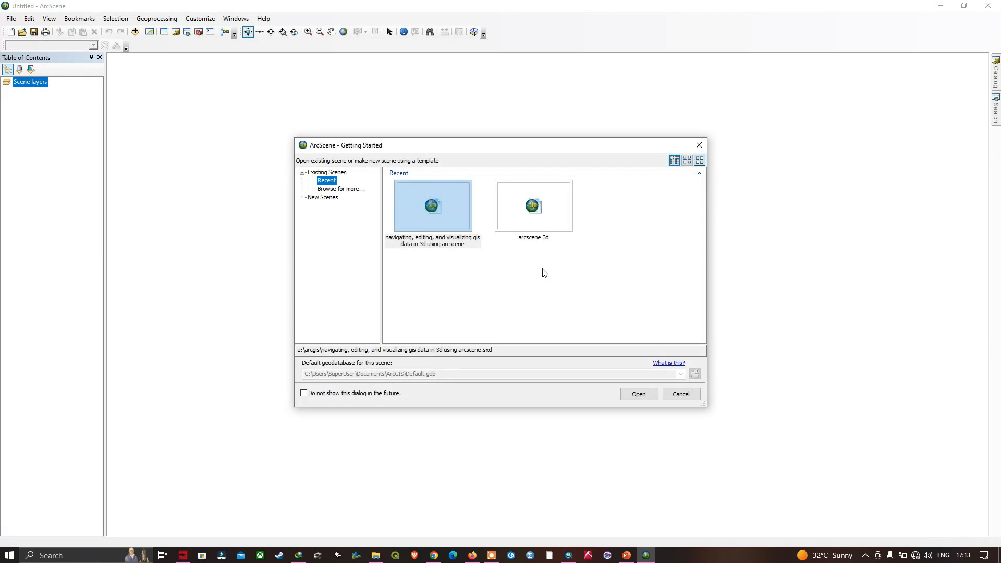
key(Escape)
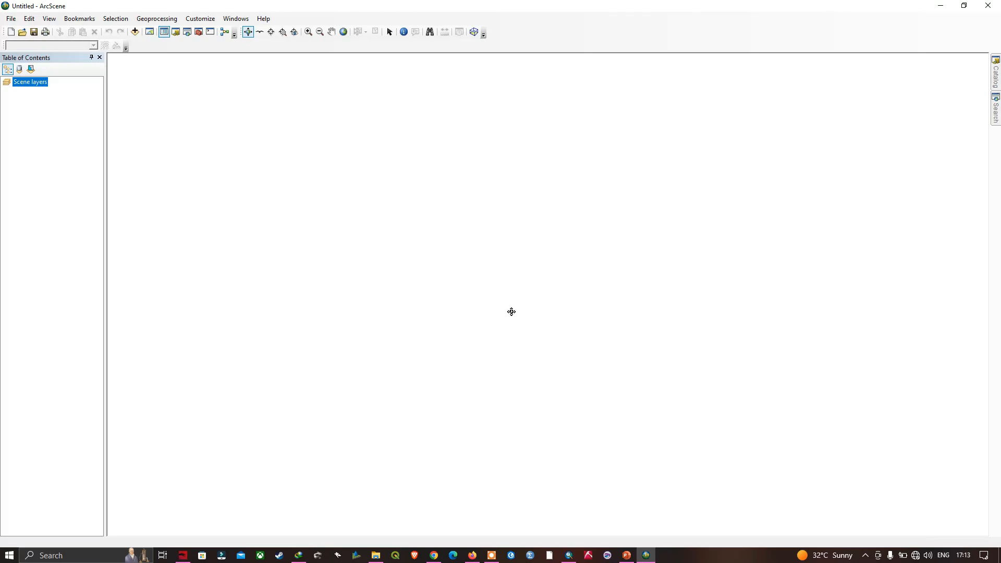
- Add the tin dataset from the shapefiles folder to the empty ArcScene scene
click(569, 556)
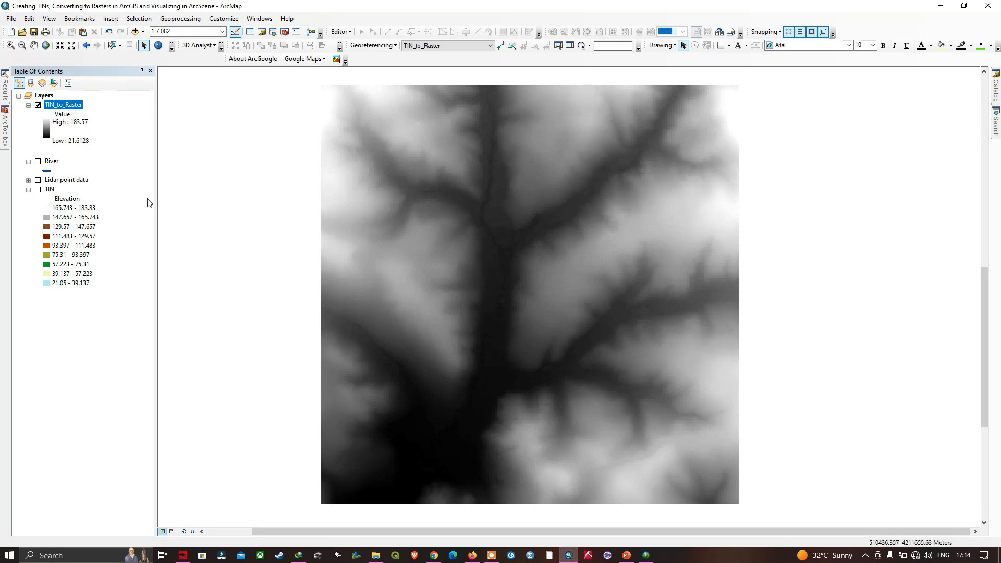
click(647, 556)
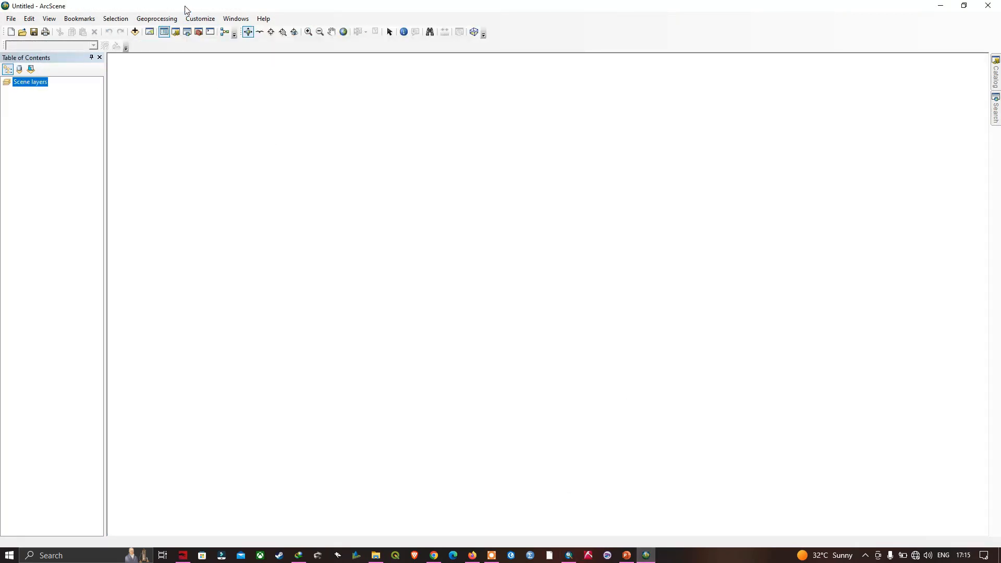
click(135, 33)
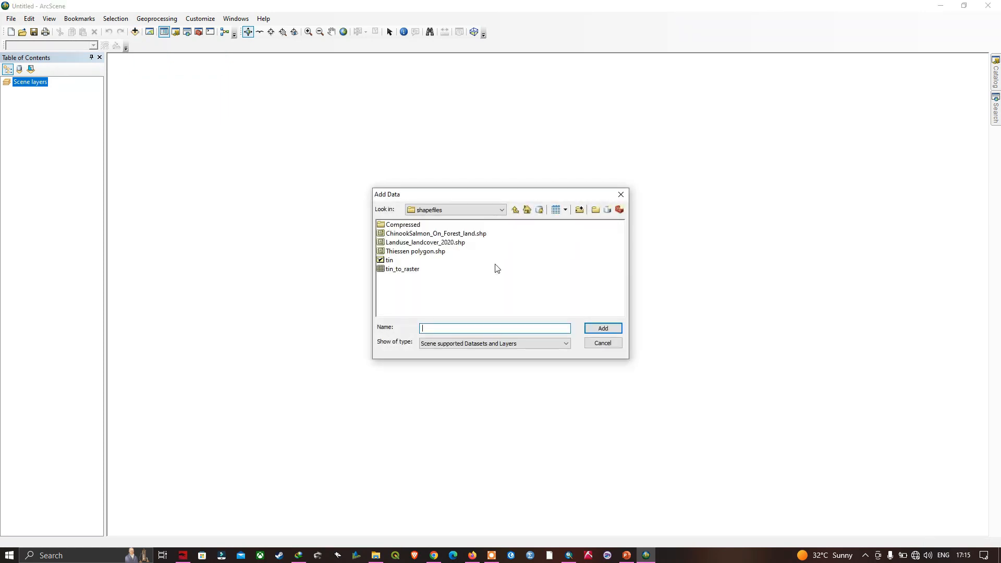
click(391, 261)
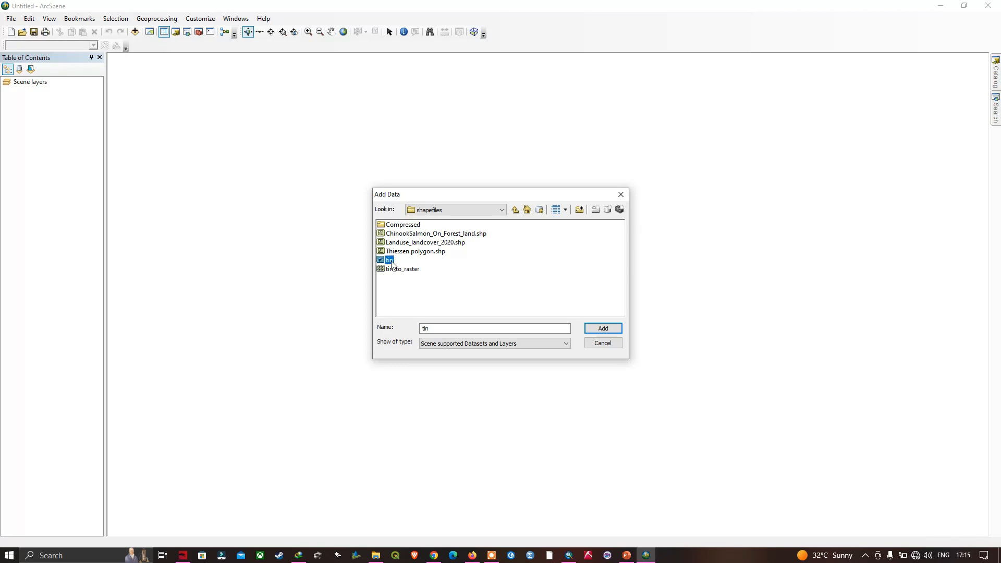
click(603, 328)
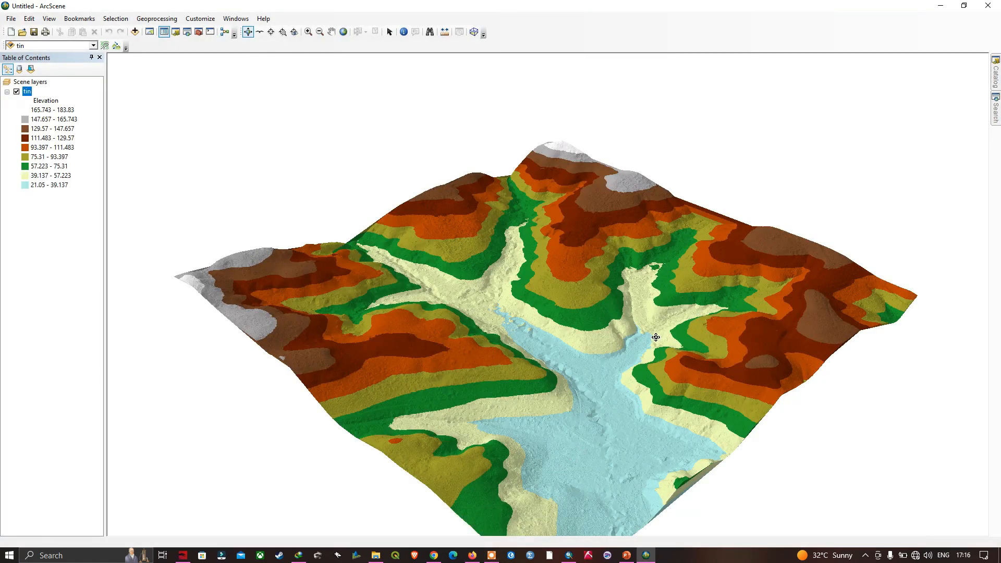
- Orbit the tin surface in the scene to examine its valleys and ridges from several sides
drag(632, 337, 496, 370)
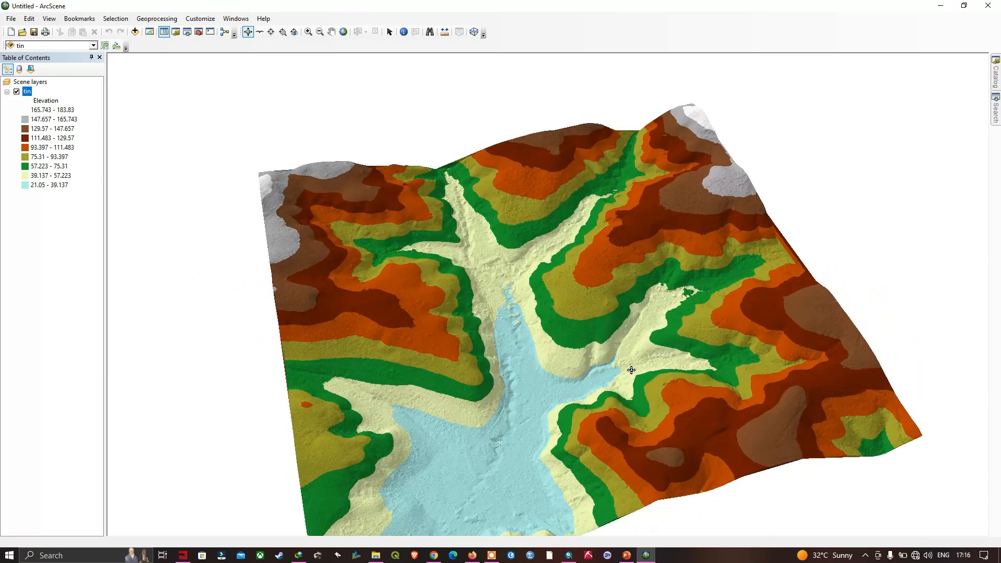
drag(630, 371, 419, 288)
drag(713, 295, 527, 351)
drag(617, 332, 409, 349)
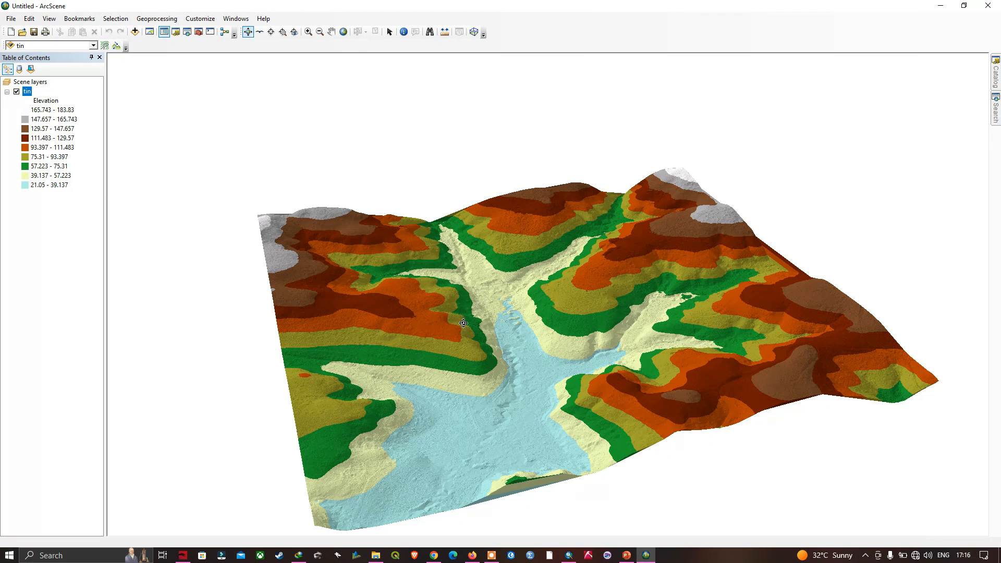
drag(461, 320, 370, 293)
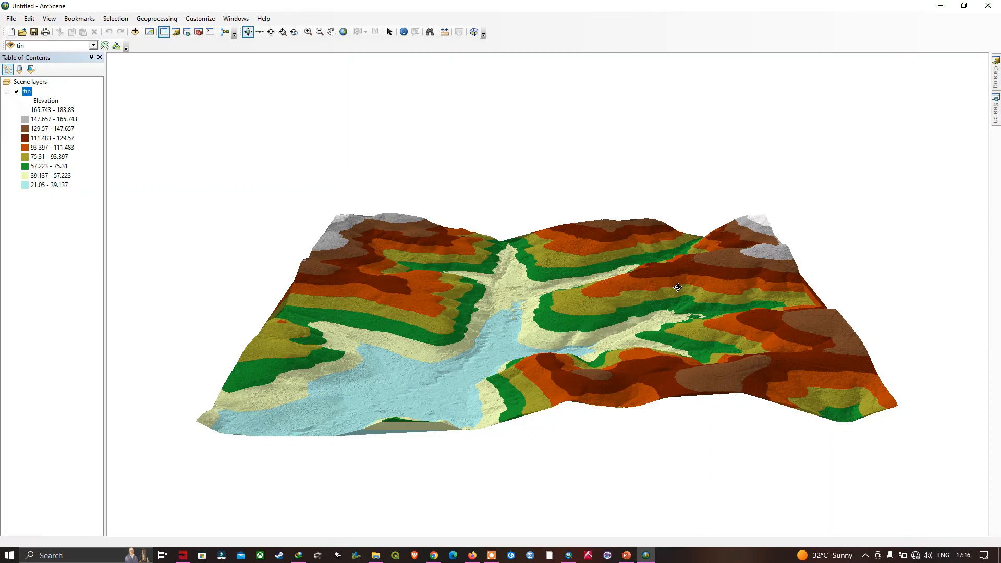
drag(544, 313, 405, 305)
drag(669, 303, 334, 326)
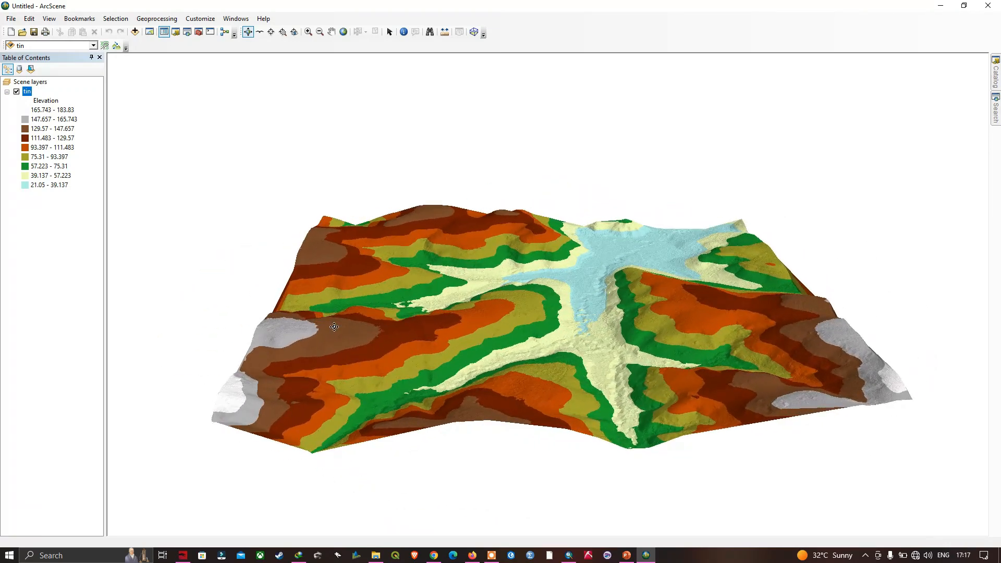
drag(737, 334, 425, 336)
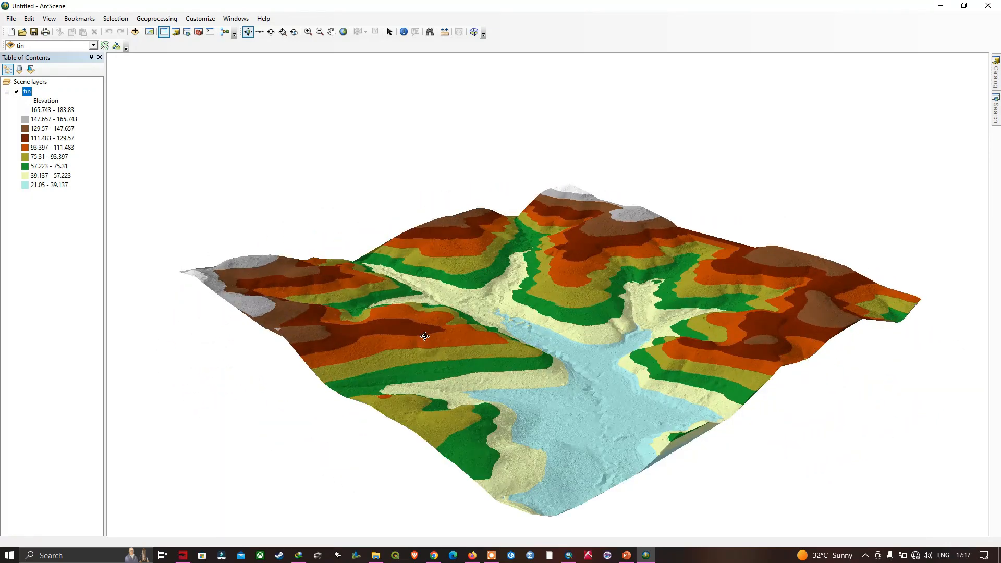
drag(691, 303, 316, 276)
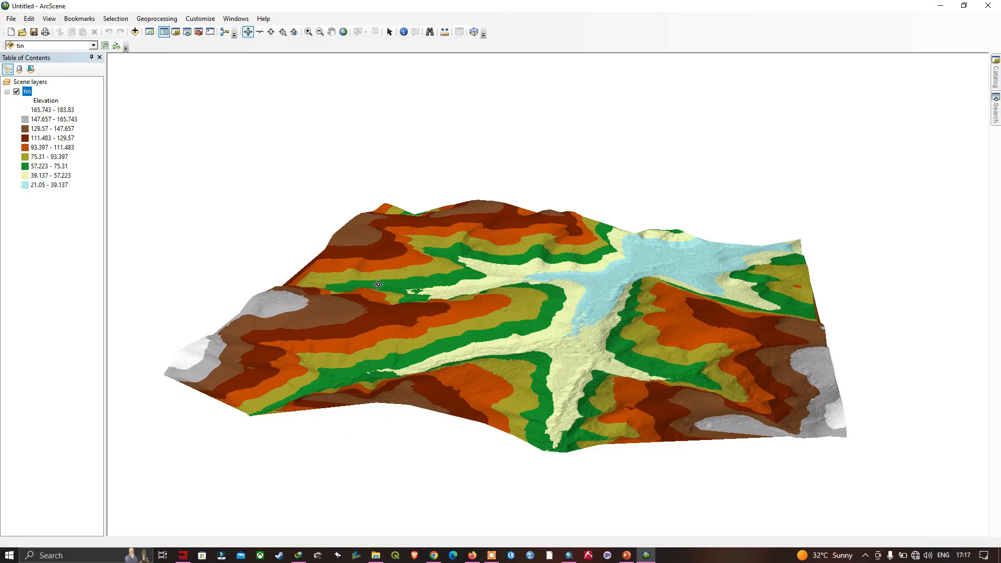
drag(570, 309, 408, 322)
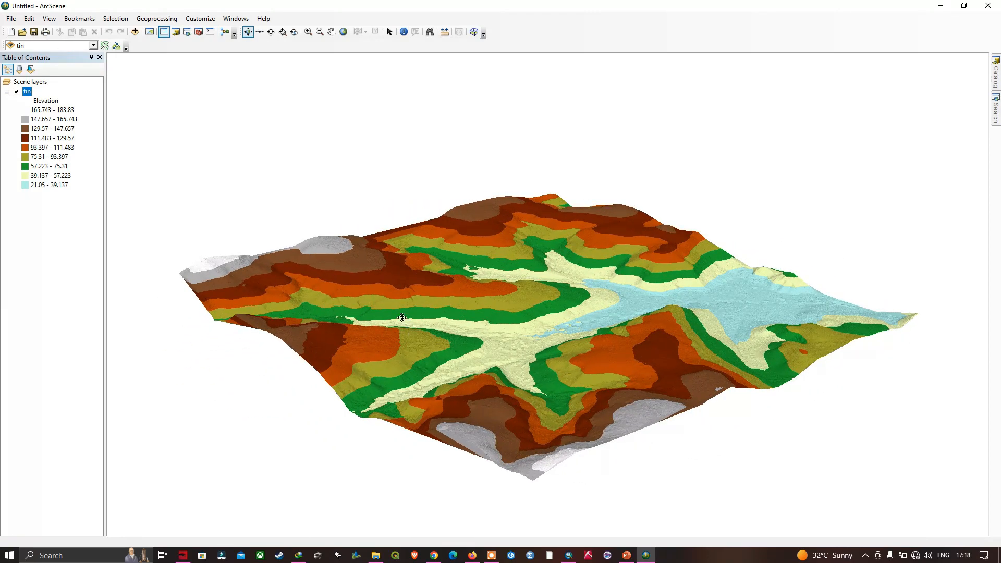
- Review the tin layer's base heights, accept floating on the custom surface E:\arcgis\shapefiles\tin, and view the surface from a steeper angle
right_click(27, 93)
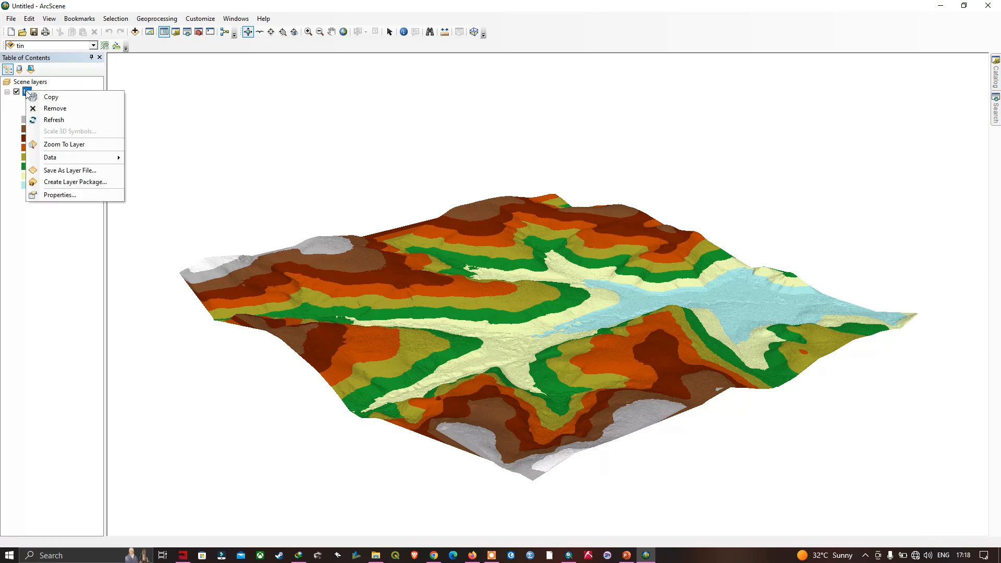
click(50, 195)
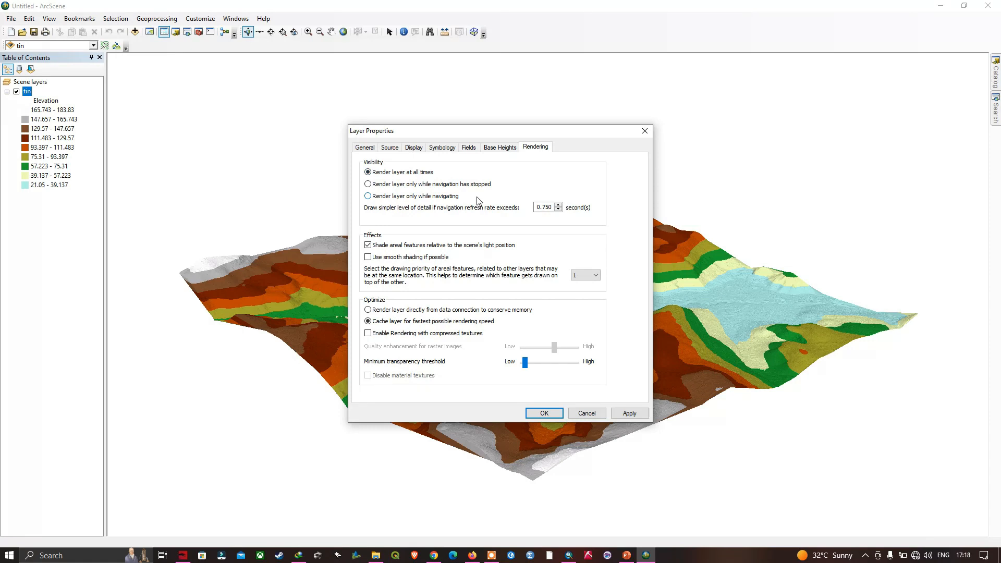
click(503, 150)
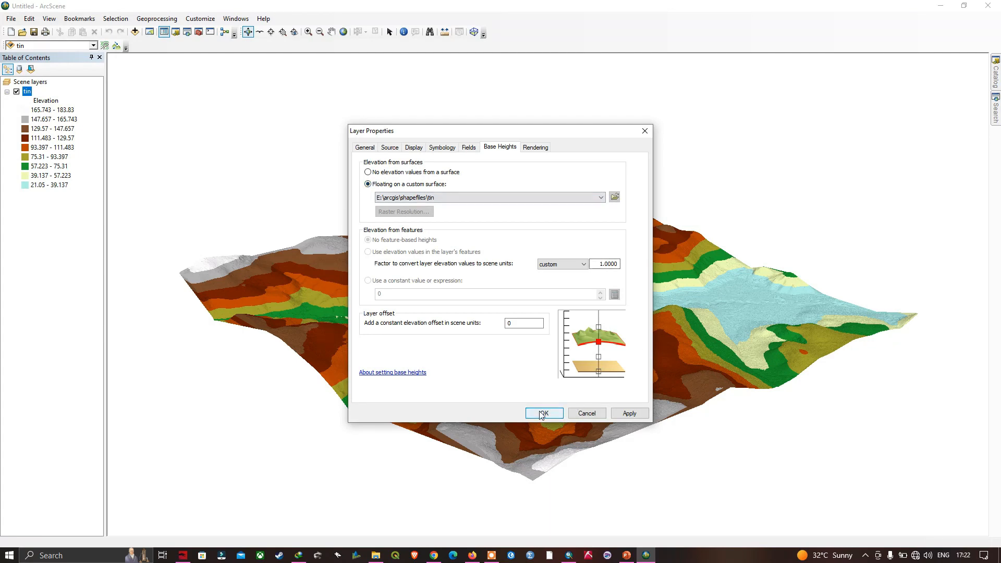
click(542, 413)
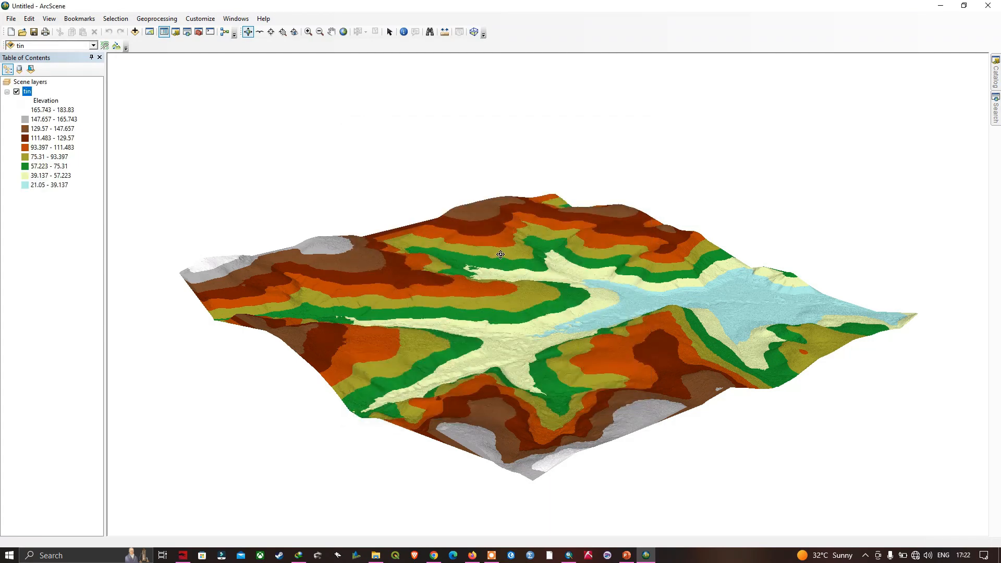
drag(585, 276, 550, 373)
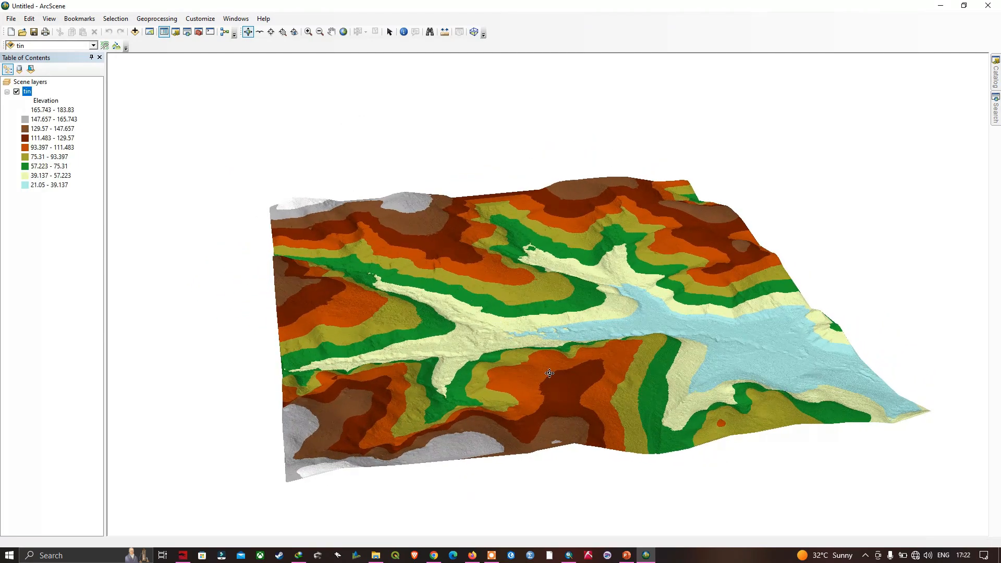
- Switch back to the ArcMap document containing the TIN_to_Raster layer
click(568, 555)
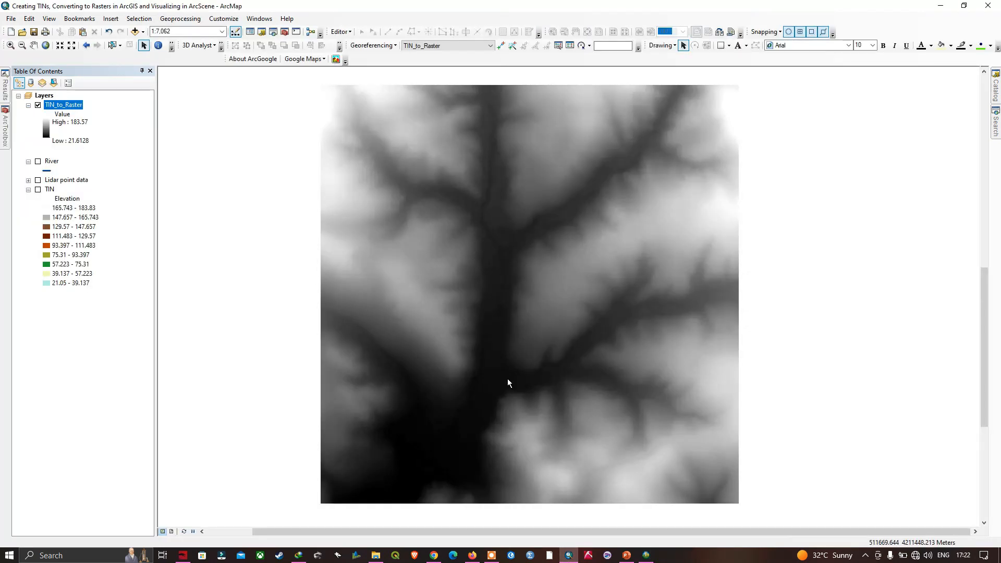